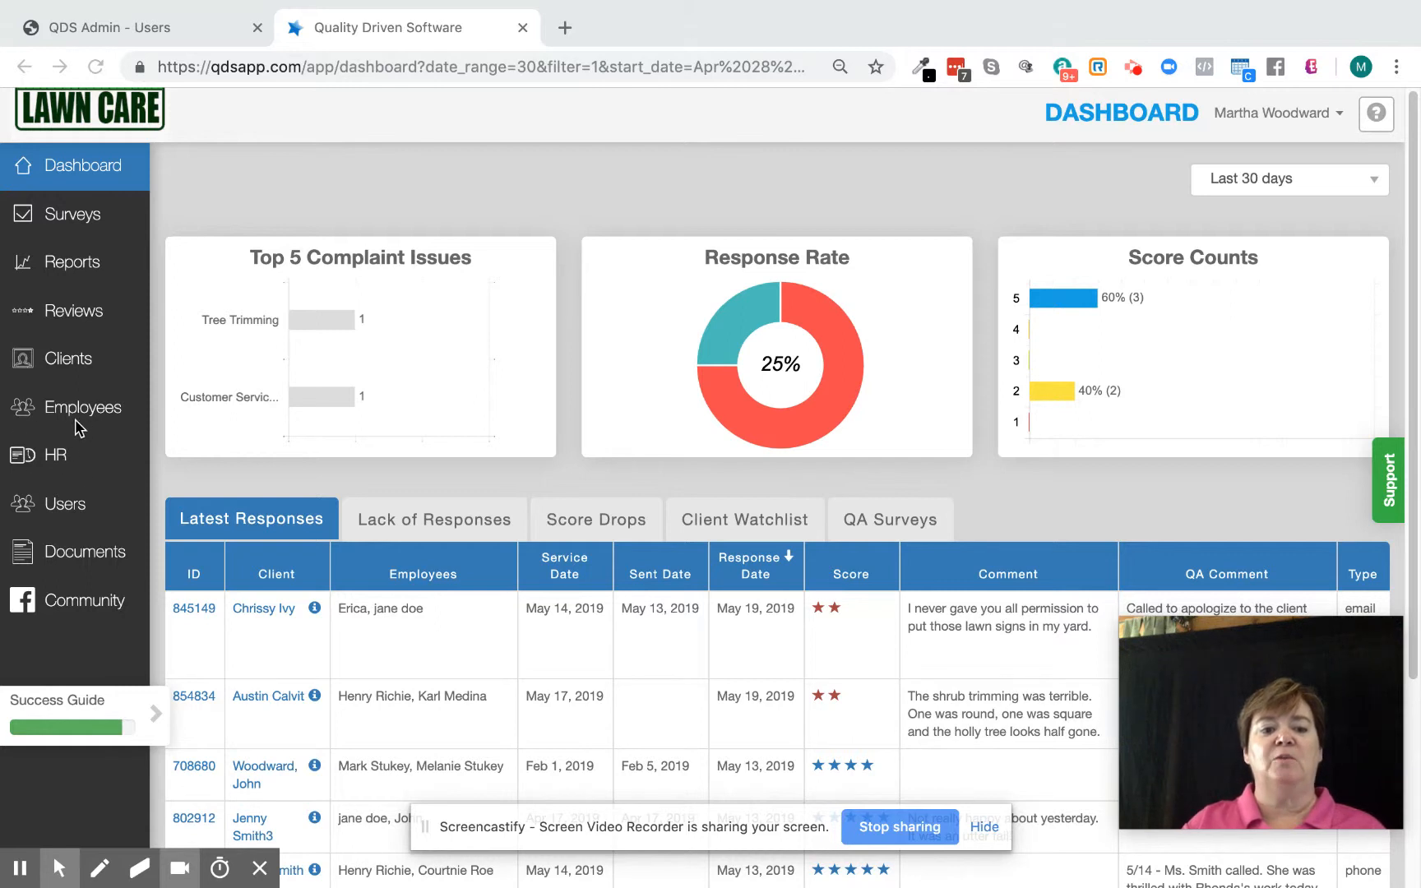
Open the HR issues list and start creating a new issue.
{"action": "left_click", "coordinate": [51, 456]}
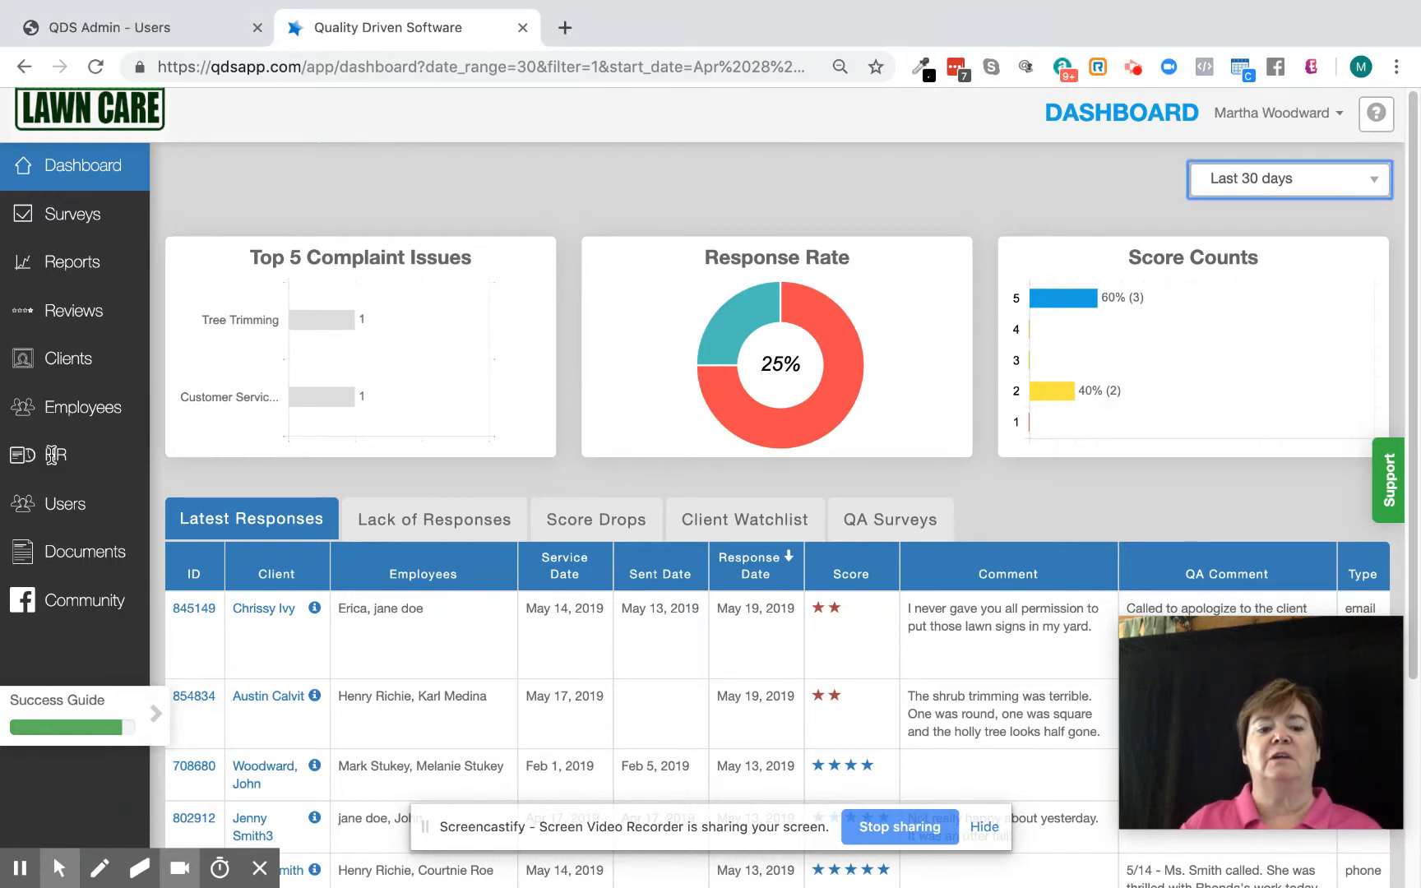
{"action": "left_click", "coordinate": [76, 471]}
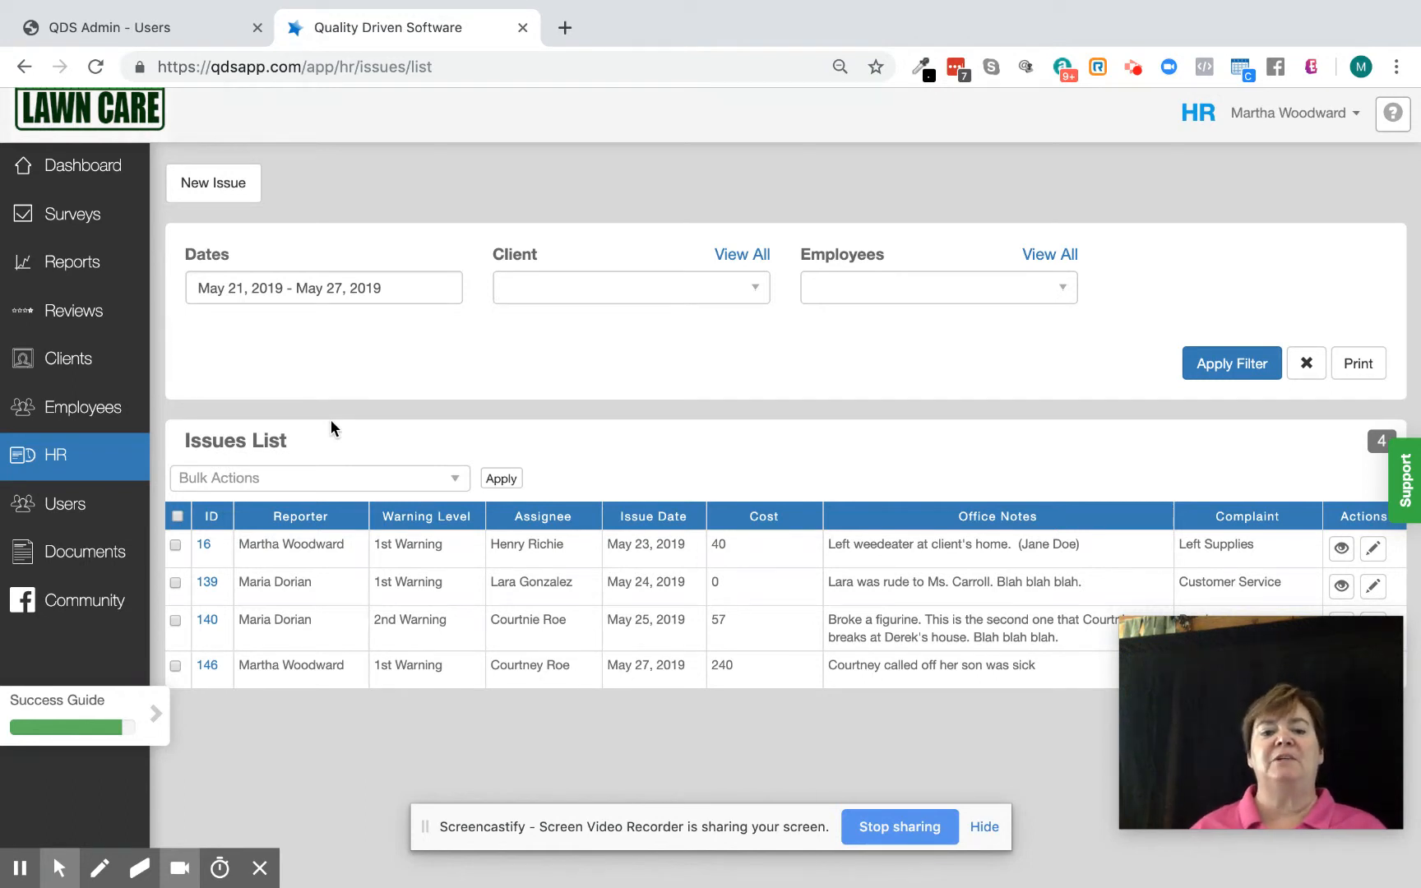
{"action": "left_click", "coordinate": [246, 199]}
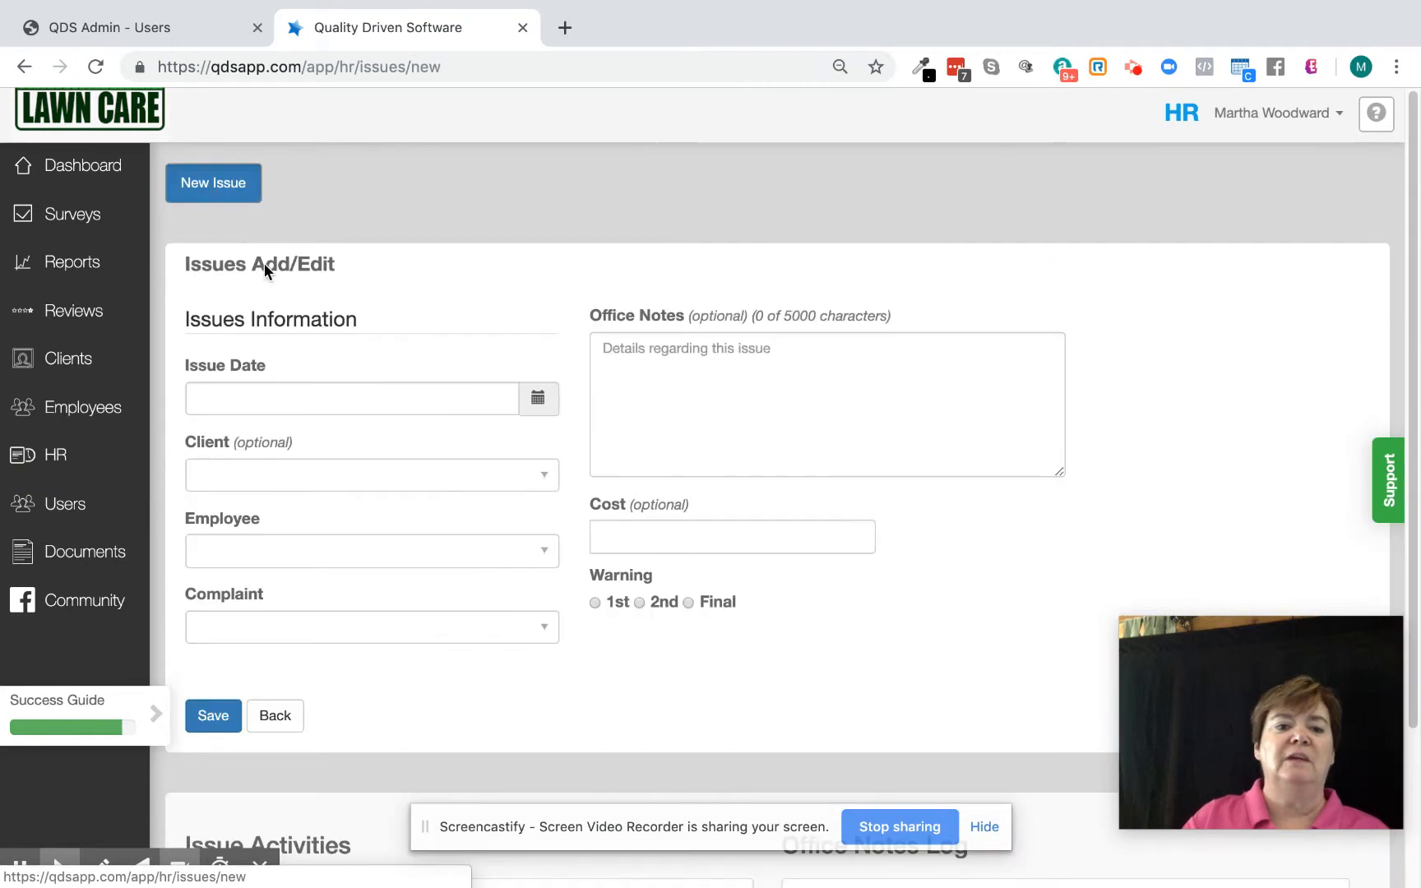
Set the issue date to May 27, 2019 and choose the absent employee from the employee list.
{"action": "left_click", "coordinate": [311, 397]}
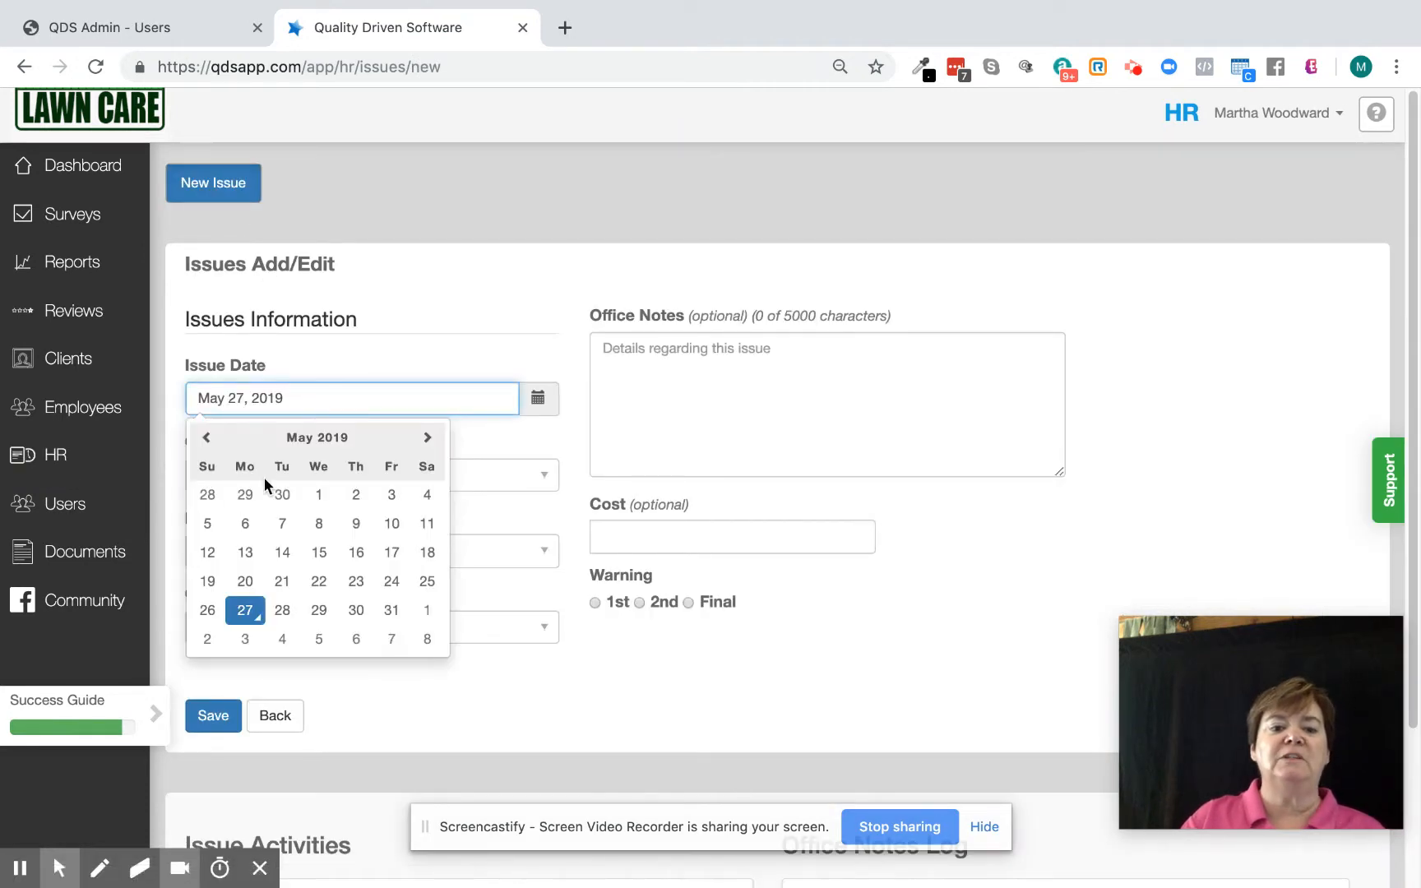
{"action": "left_click", "coordinate": [238, 606]}
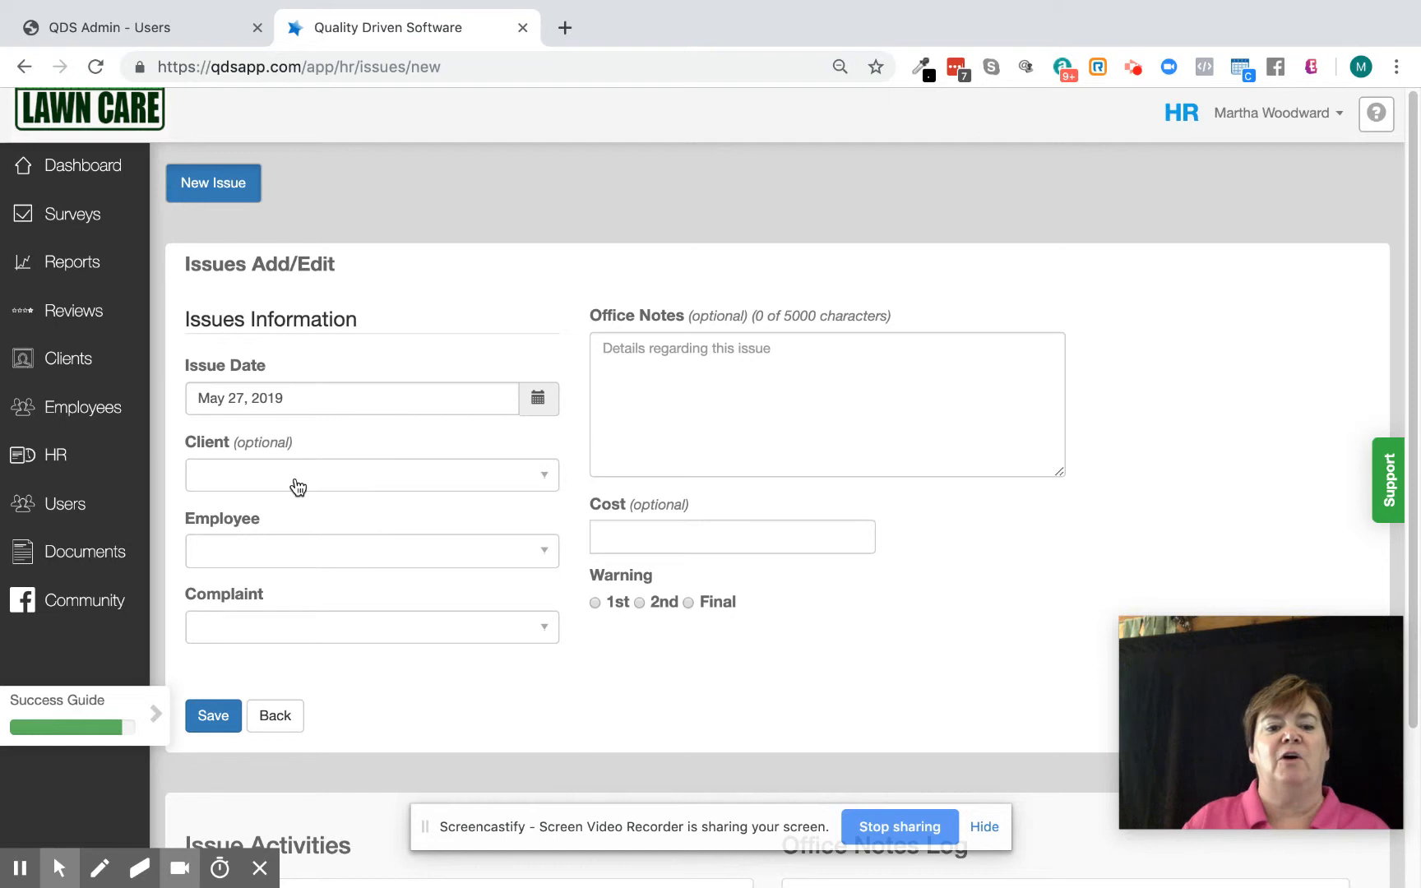
{"action": "left_click", "coordinate": [293, 549]}
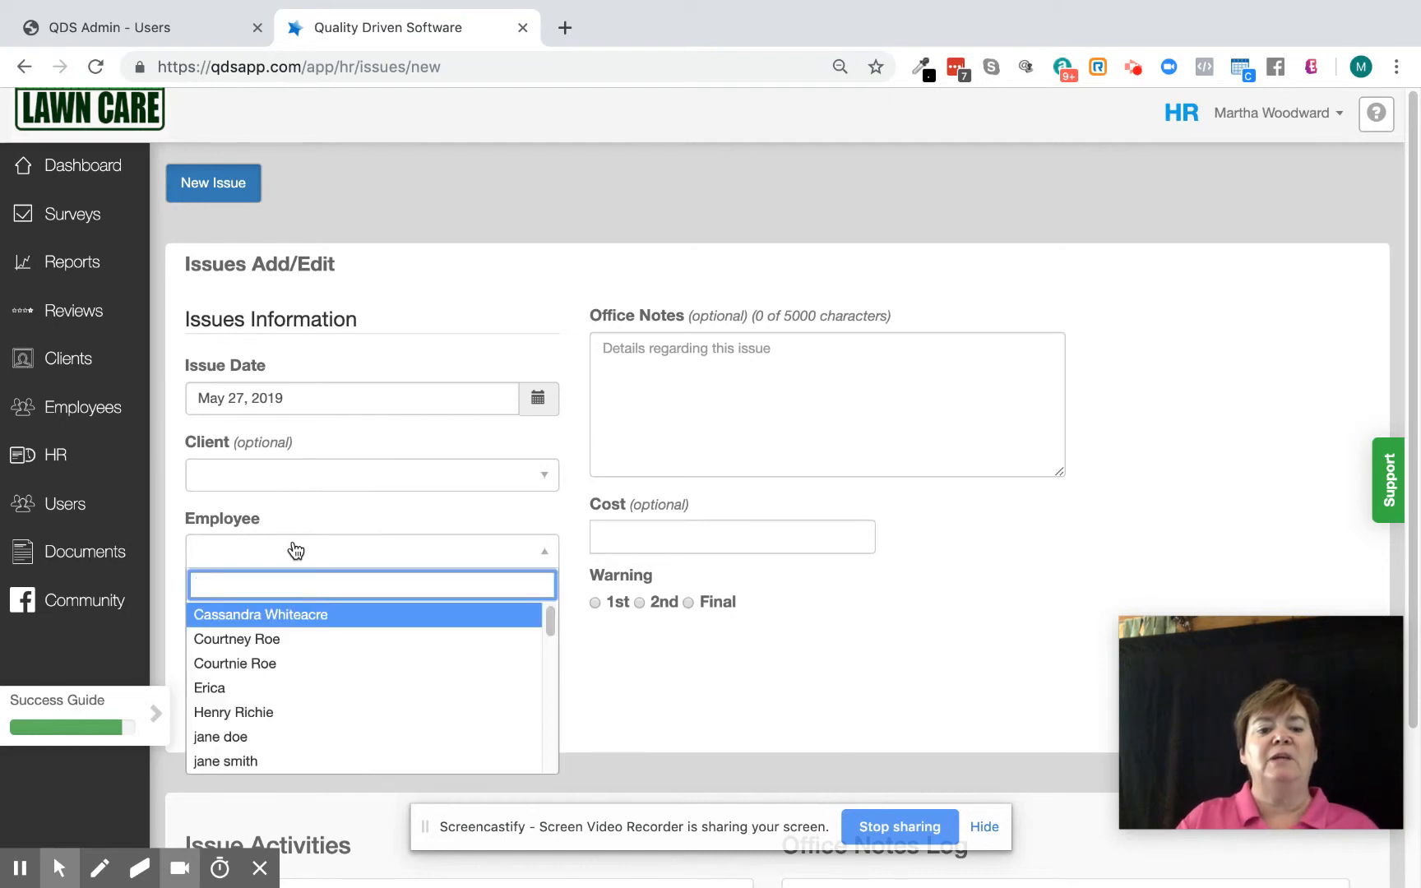
{"action": "left_click", "coordinate": [273, 737]}
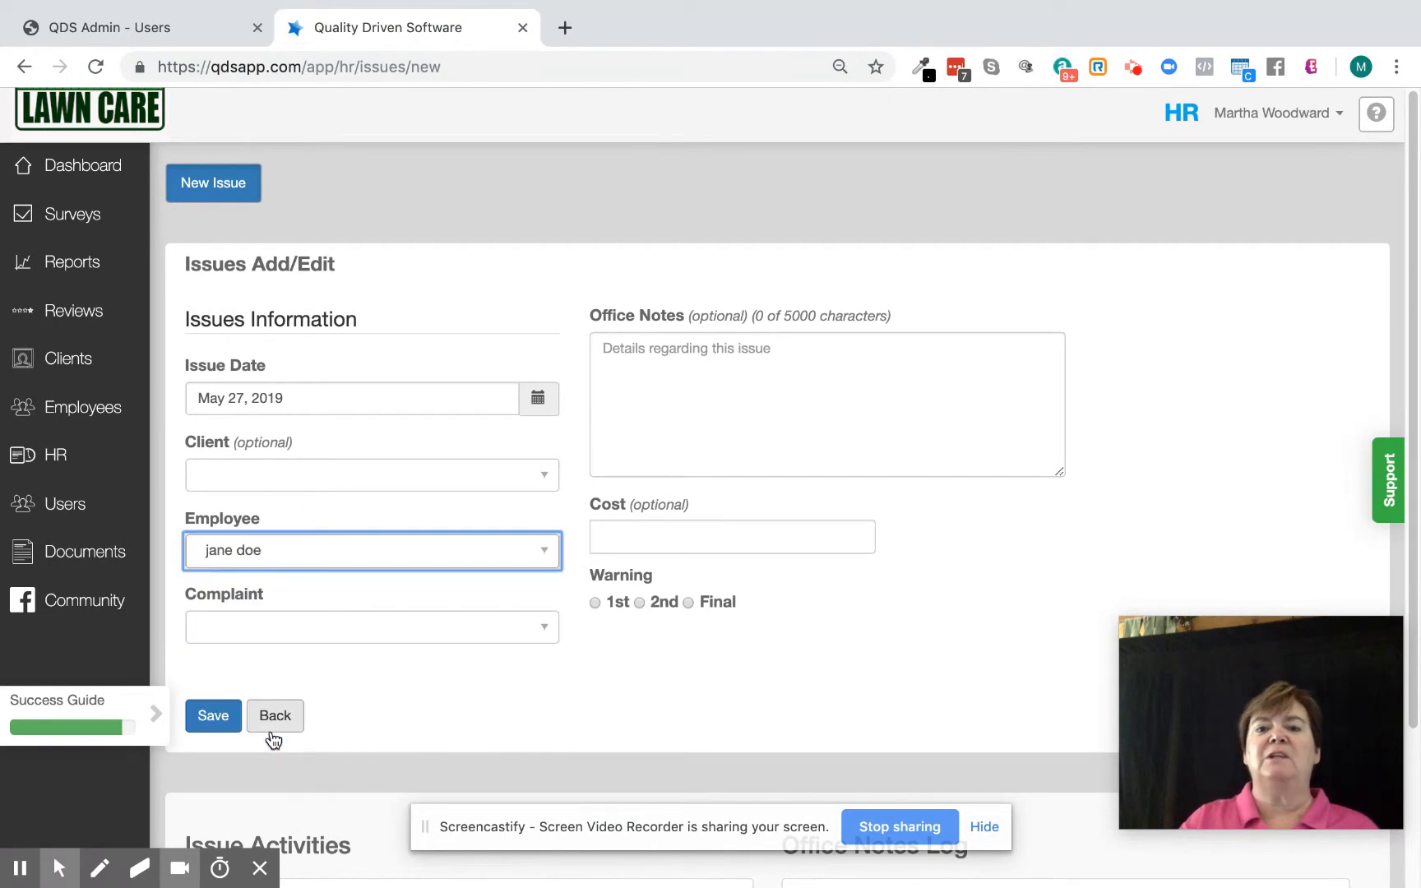
Set the complaint to Unplanned Absence.
{"action": "left_click", "coordinate": [285, 641]}
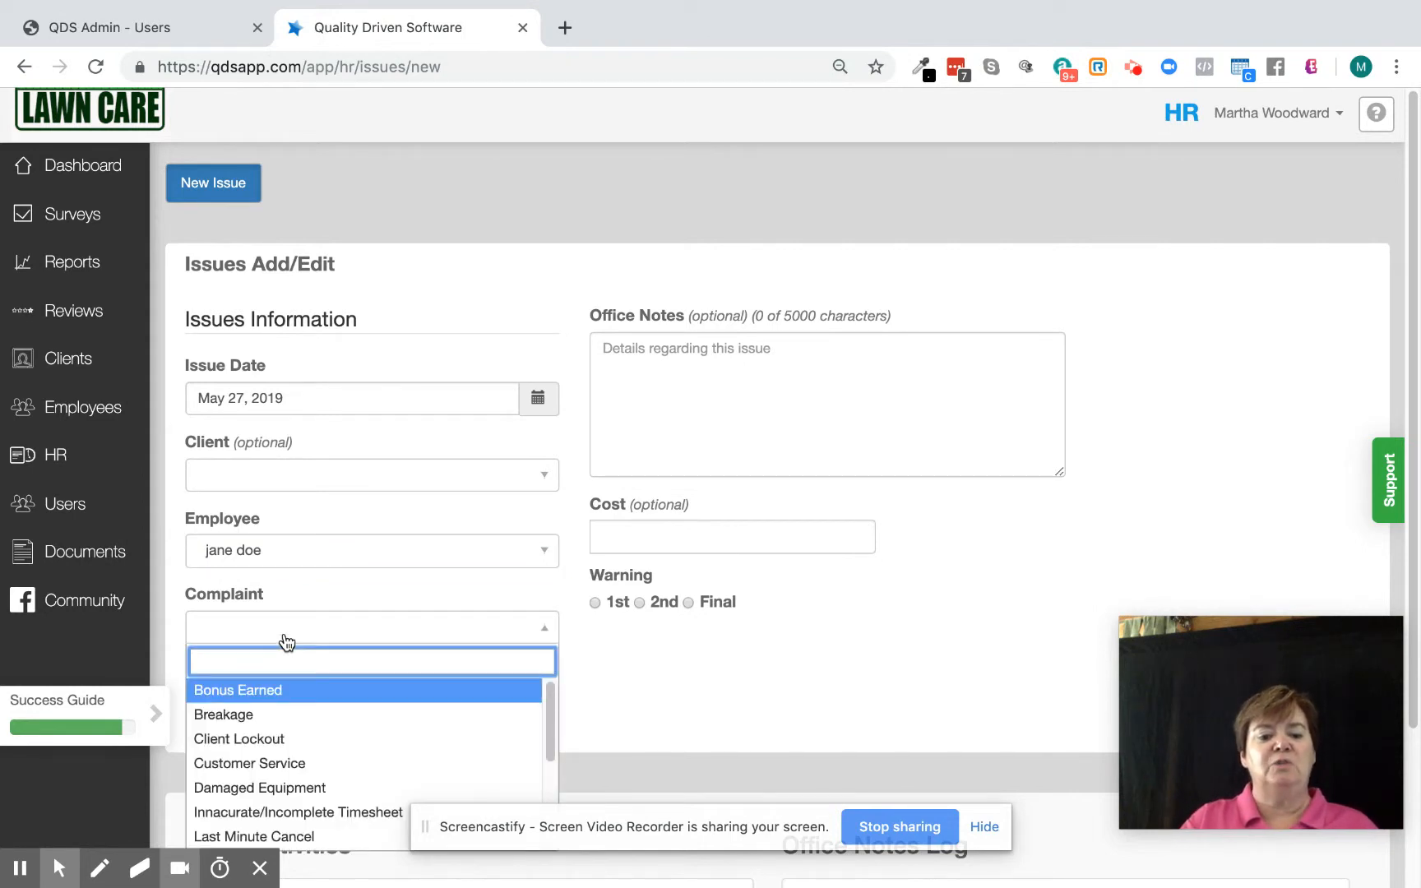
{"action": "left_click_drag", "start_coordinate": [546, 718], "coordinate": [536, 798]}
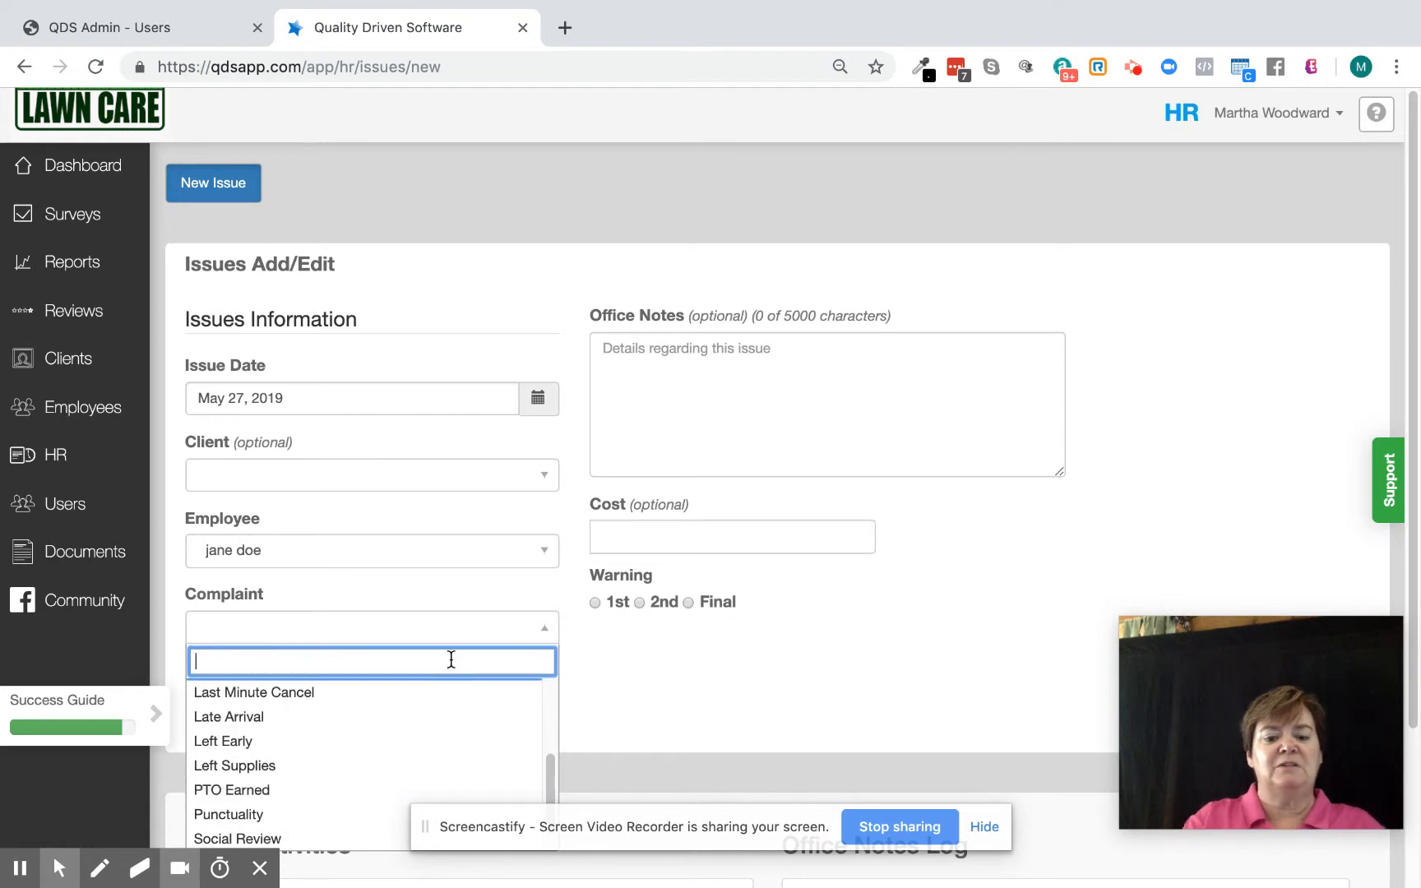
{"action": "type", "text": "un"}
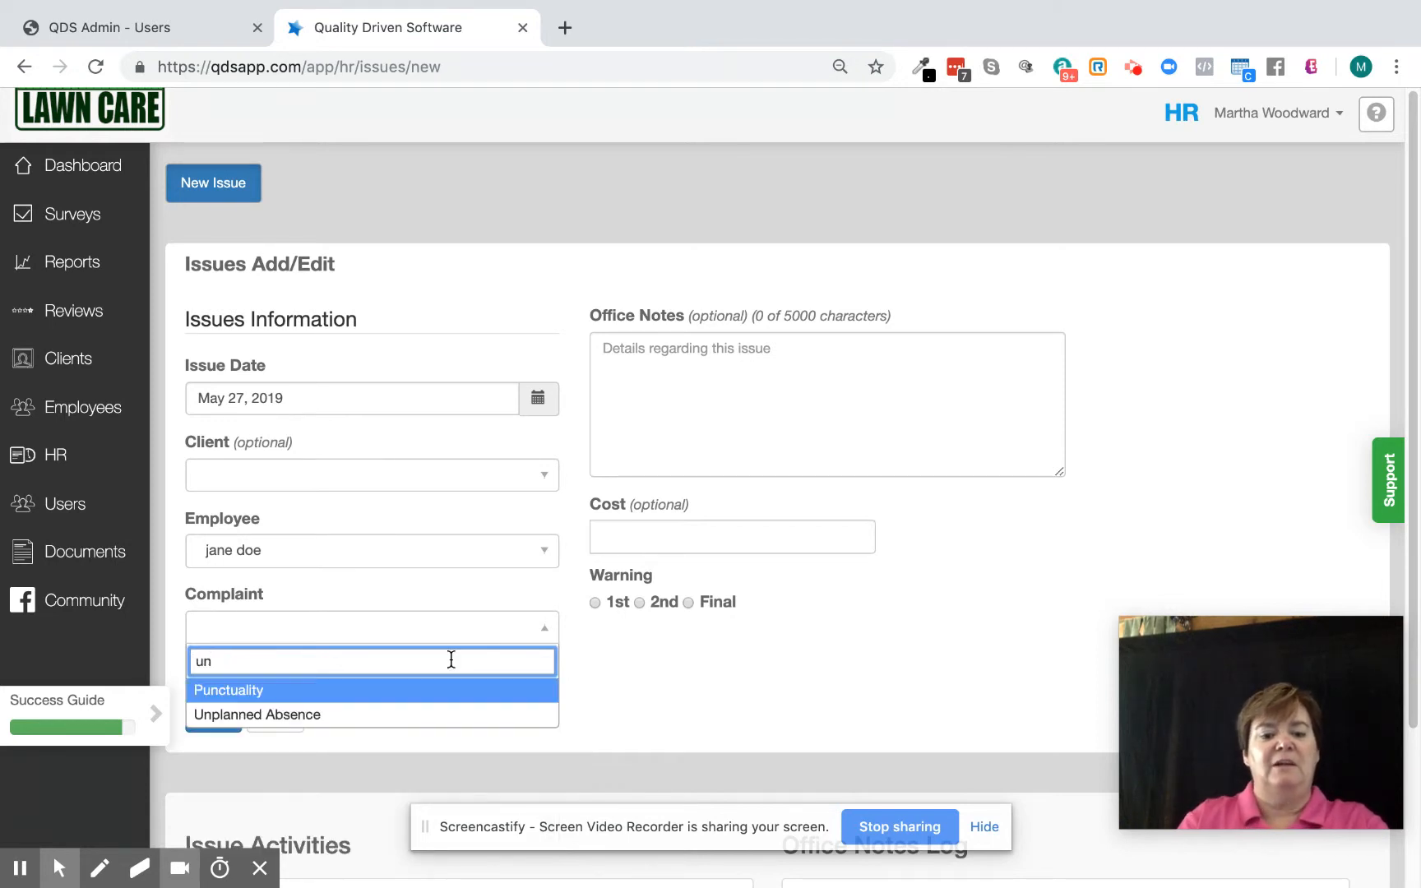
{"action": "left_click", "coordinate": [425, 714]}
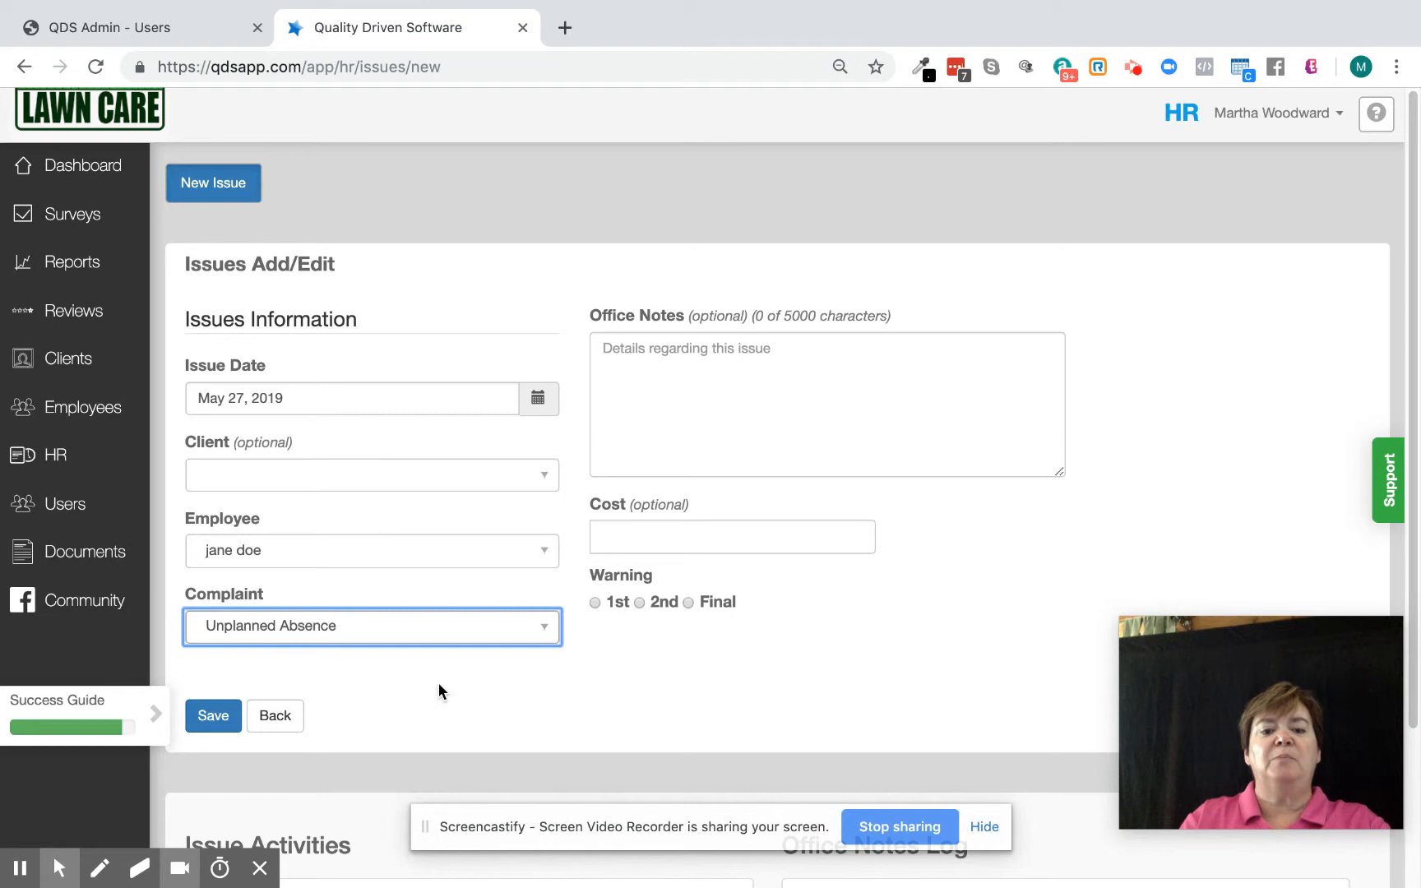
Enter the office notes "Took off today because she's sick with the flu".
{"action": "left_click", "coordinate": [700, 382]}
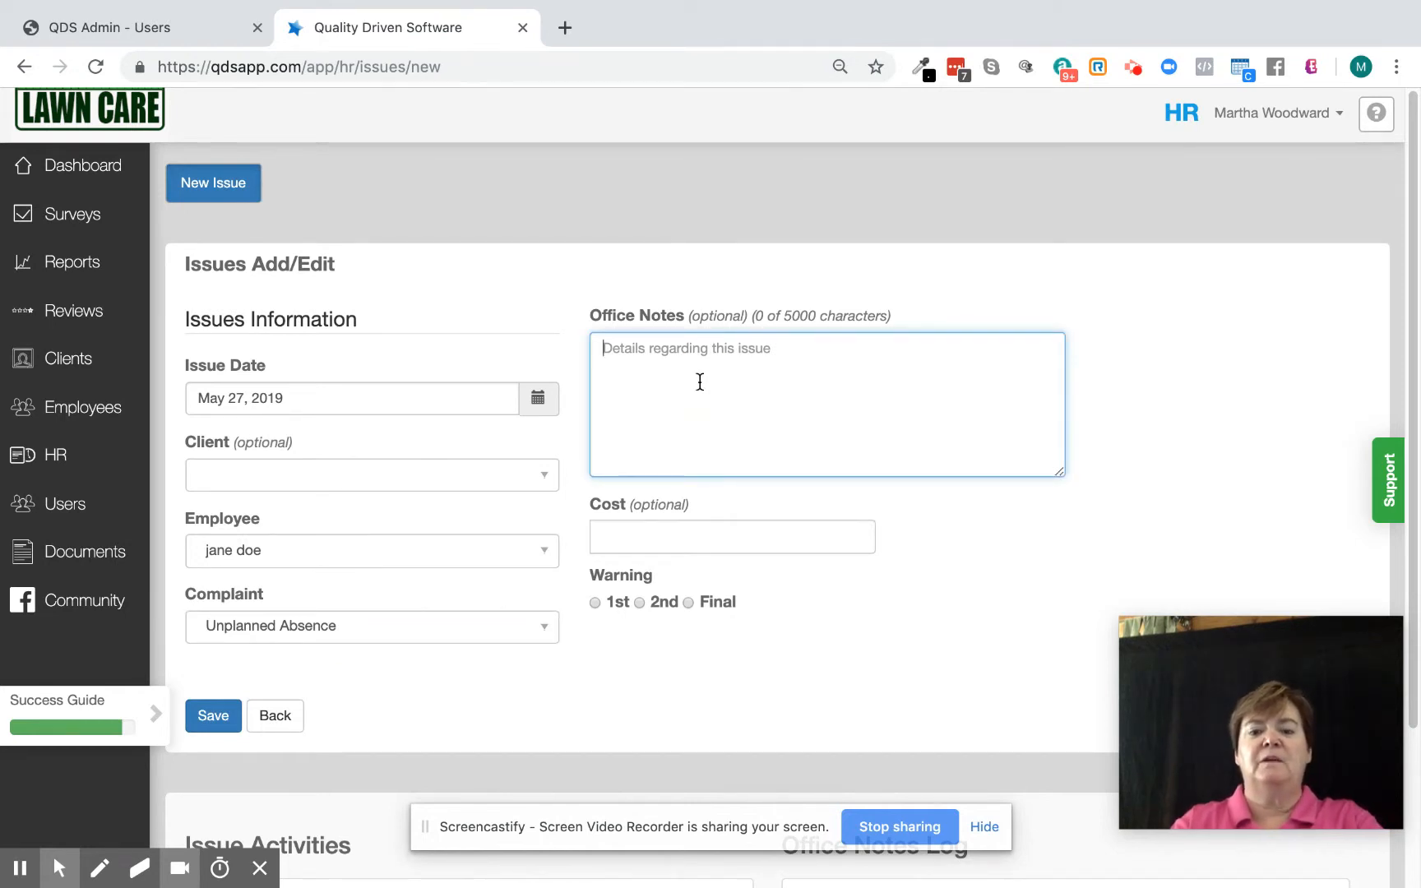
{"action": "type", "text": "Took off "}
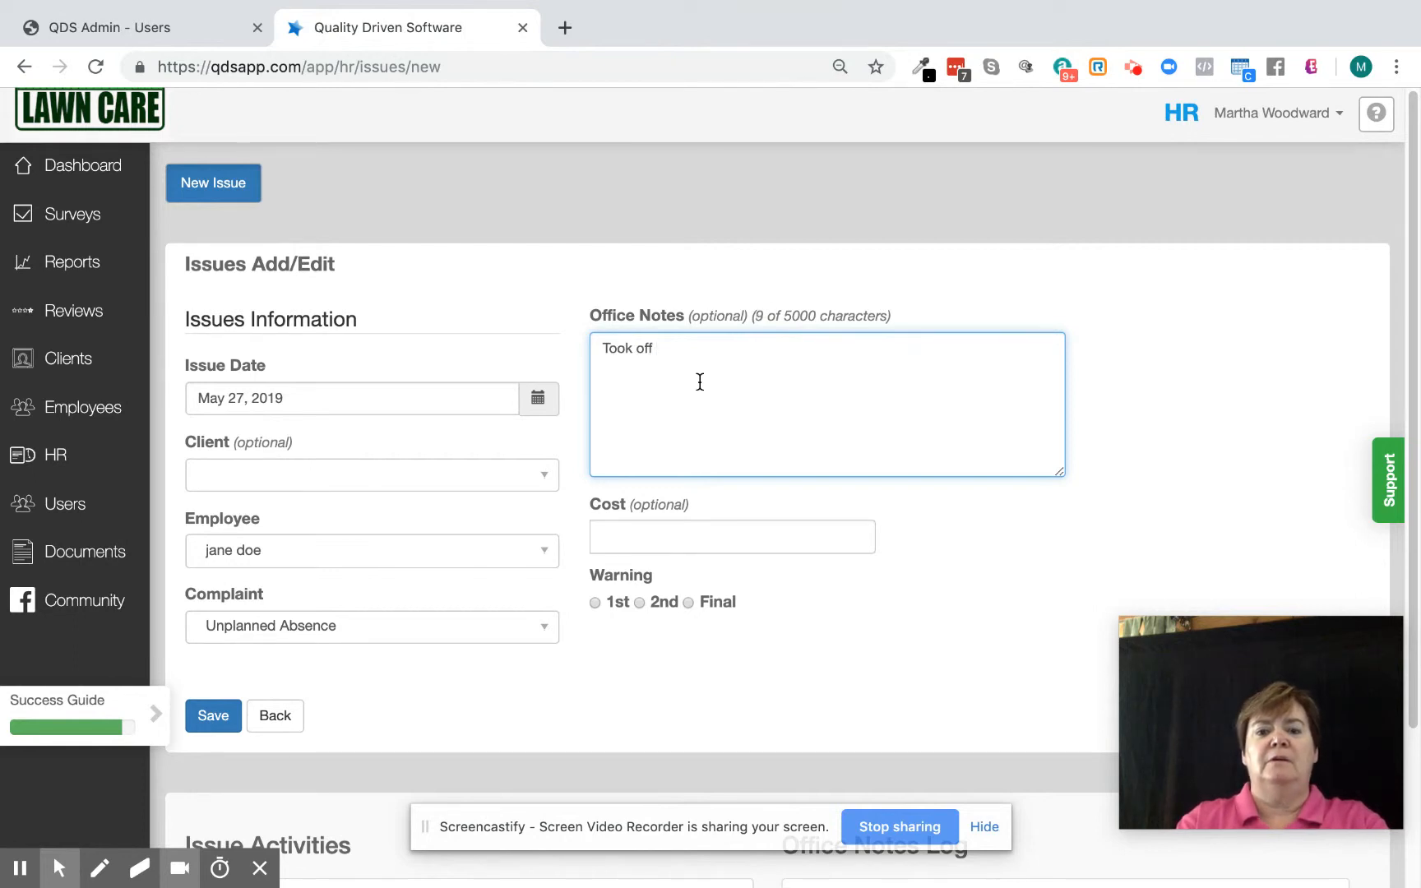
{"action": "type", "text": "today "}
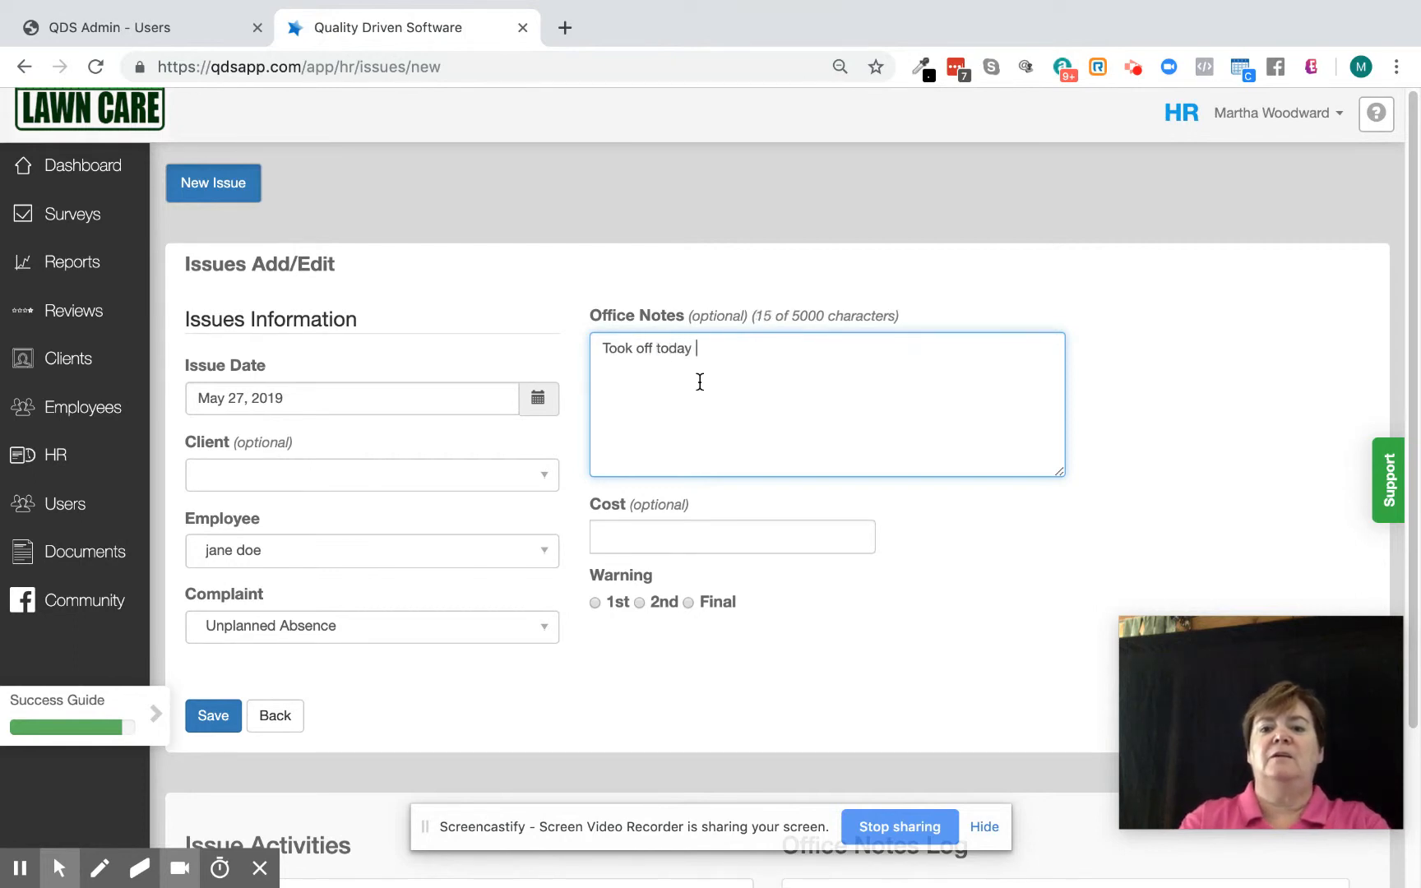
{"action": "type", "text": "because she"}
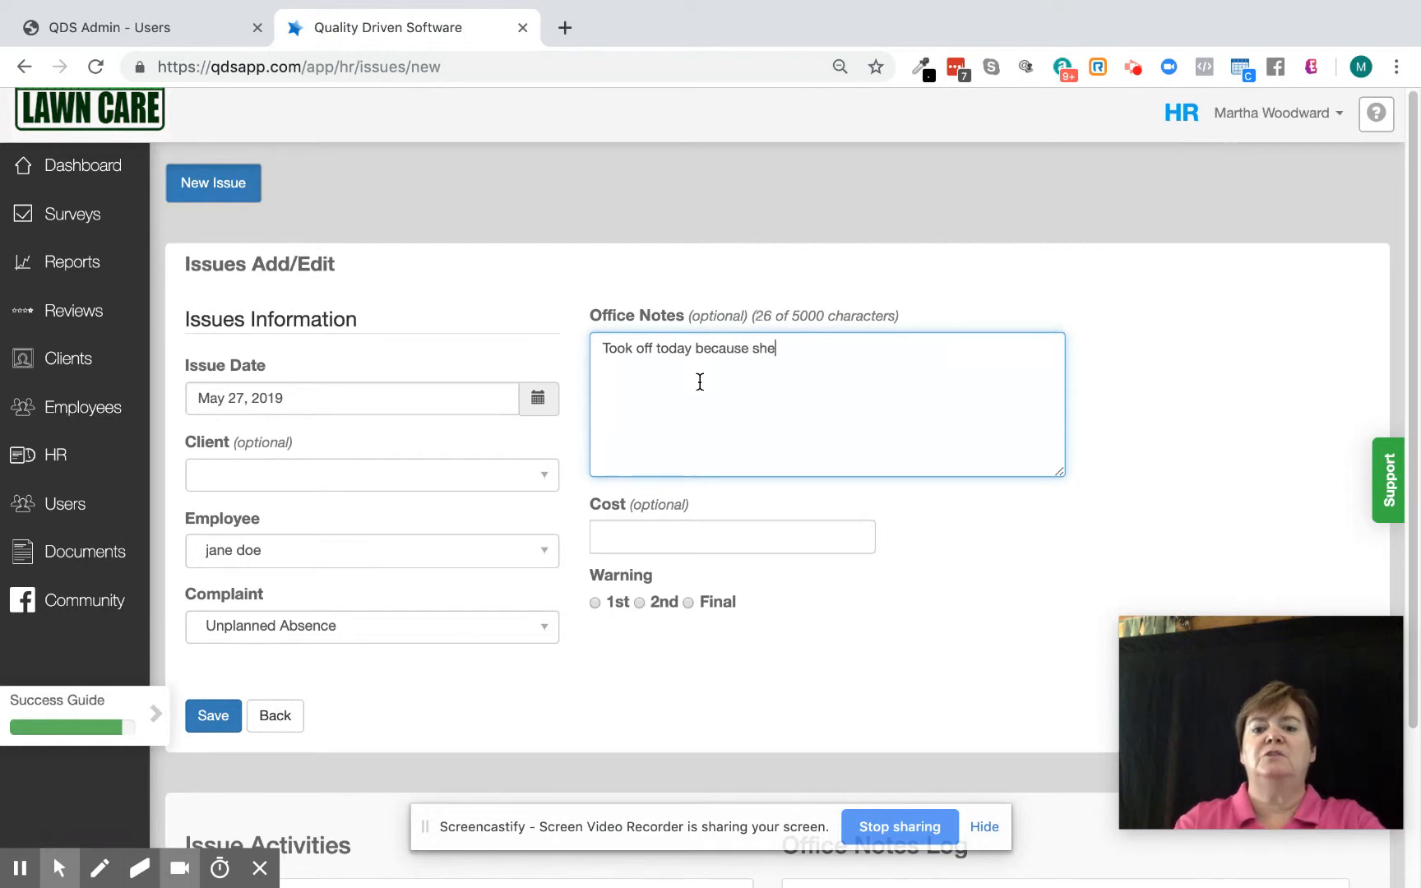
{"action": "type", "text": "'s sick w"}
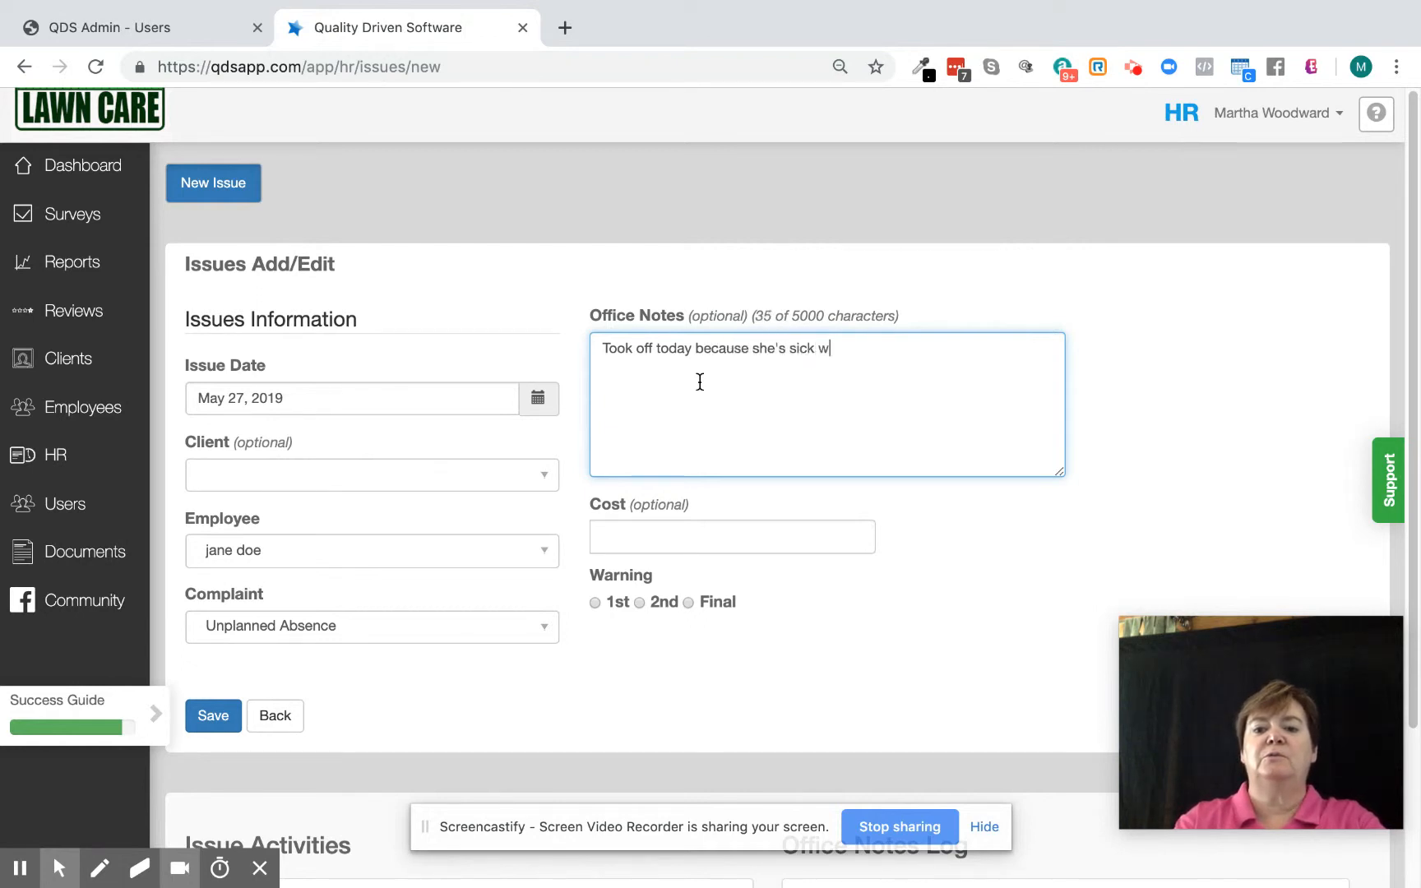
{"action": "type", "text": "ith t"}
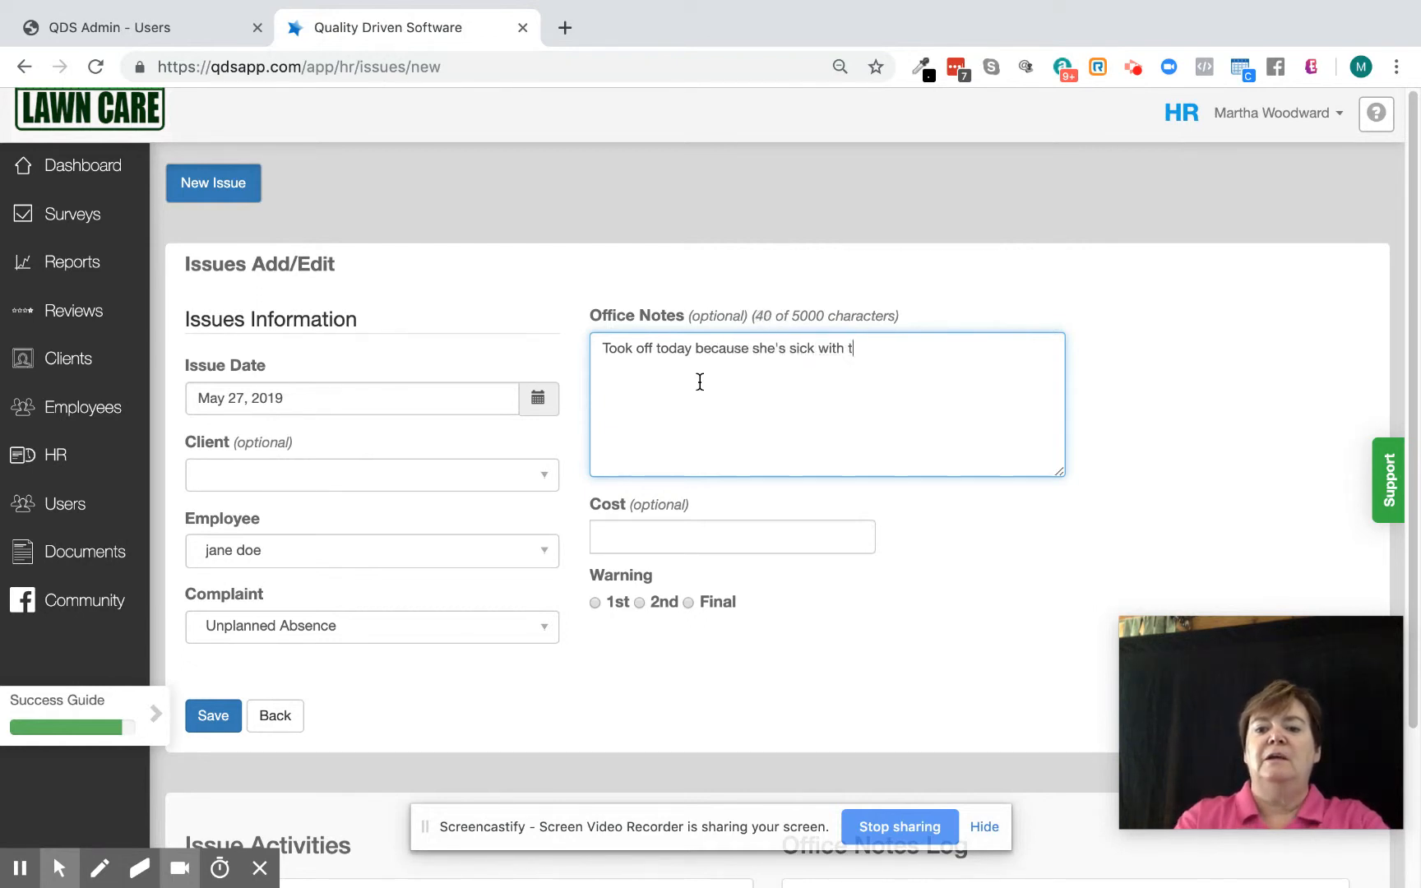
{"action": "type", "text": "he flu"}
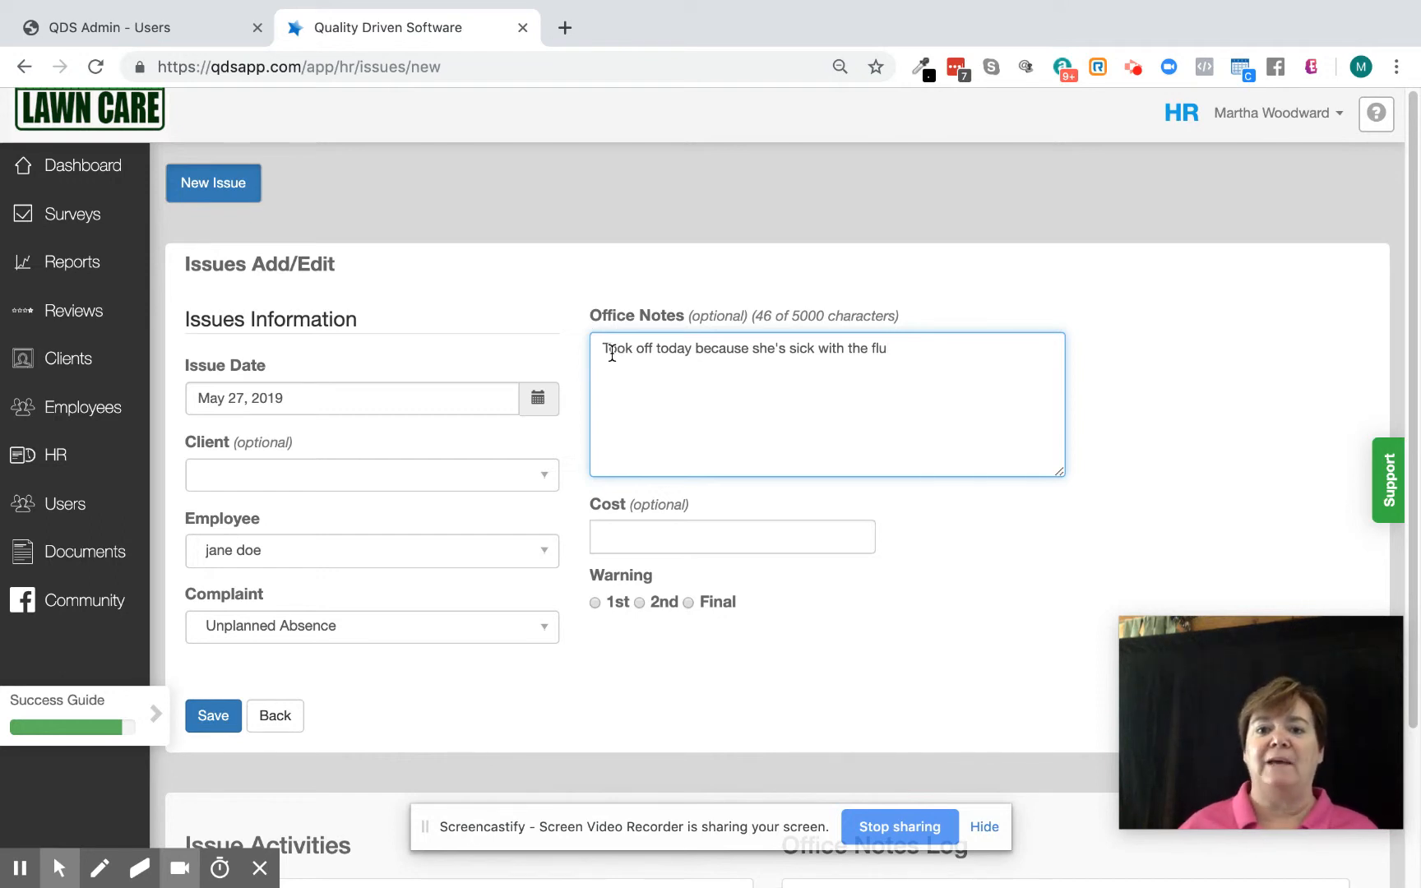
Set the cost to 280 and the warning to 2nd, then save the issue.
{"action": "left_click", "coordinate": [634, 529]}
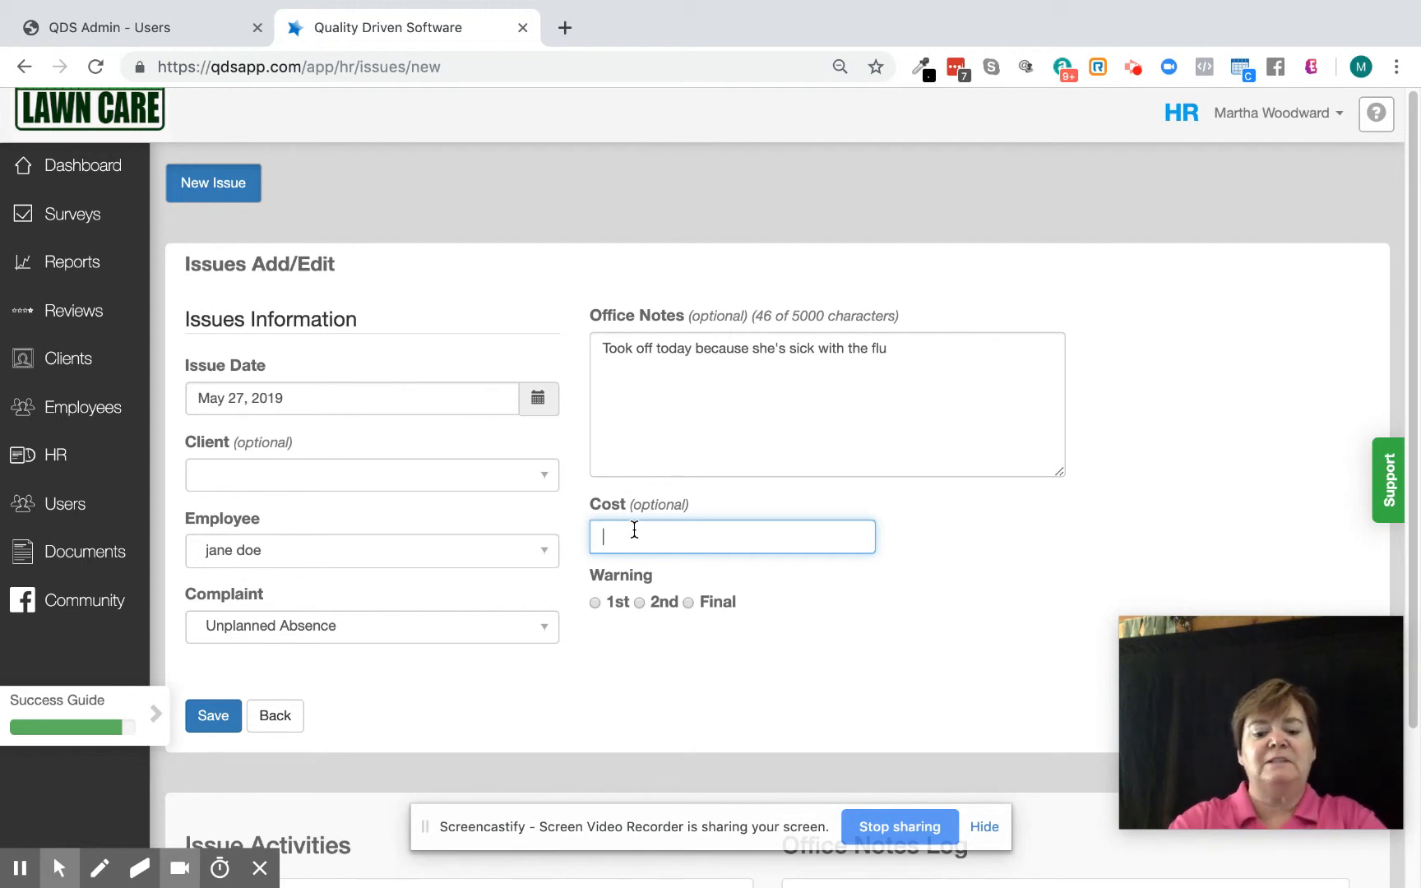
{"action": "type", "text": "240"}
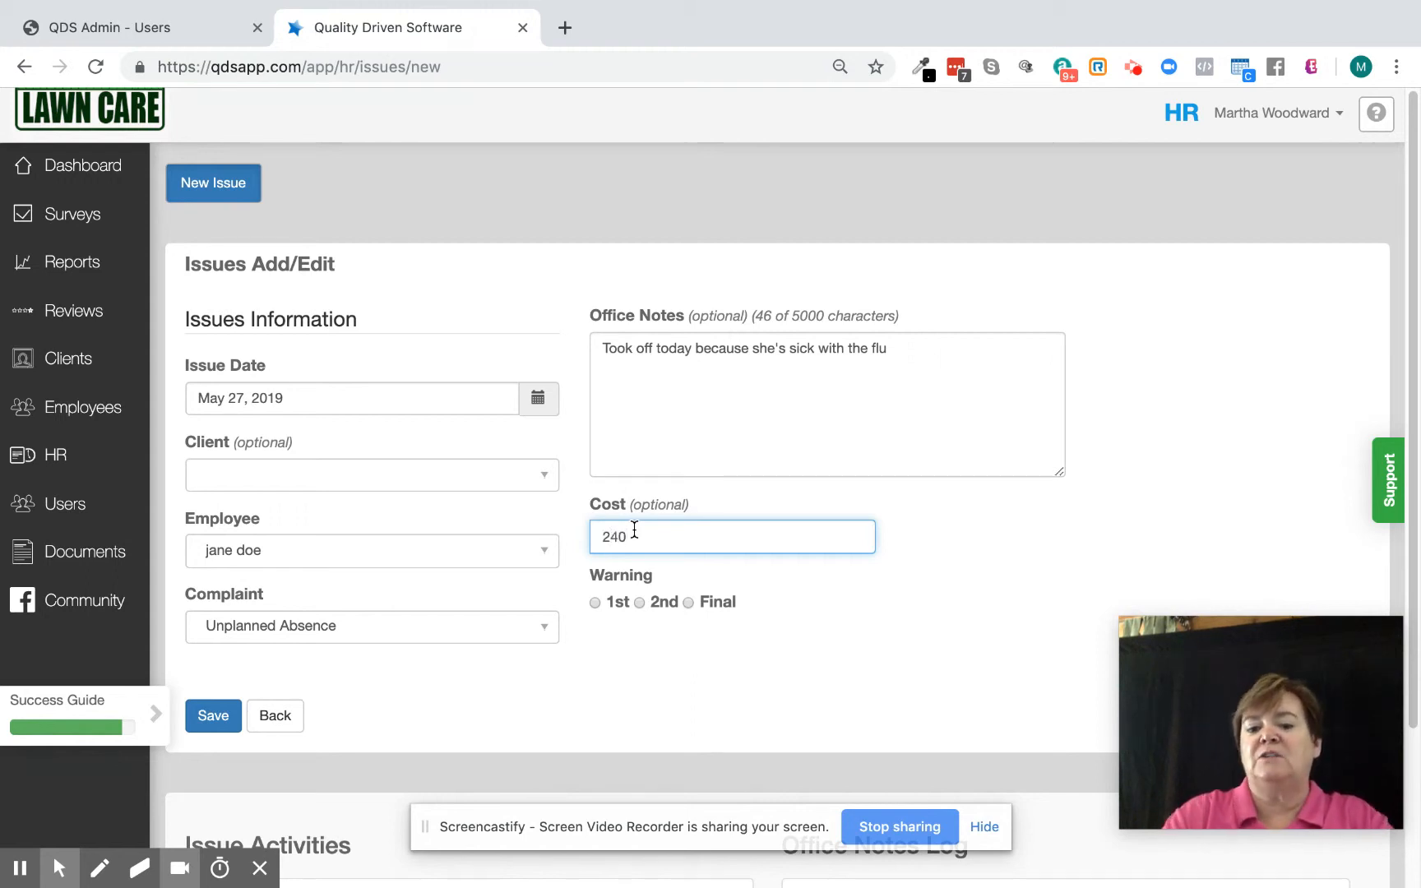
{"action": "key", "text": "BackSpace"}
{"action": "key", "text": "BackSpace"}
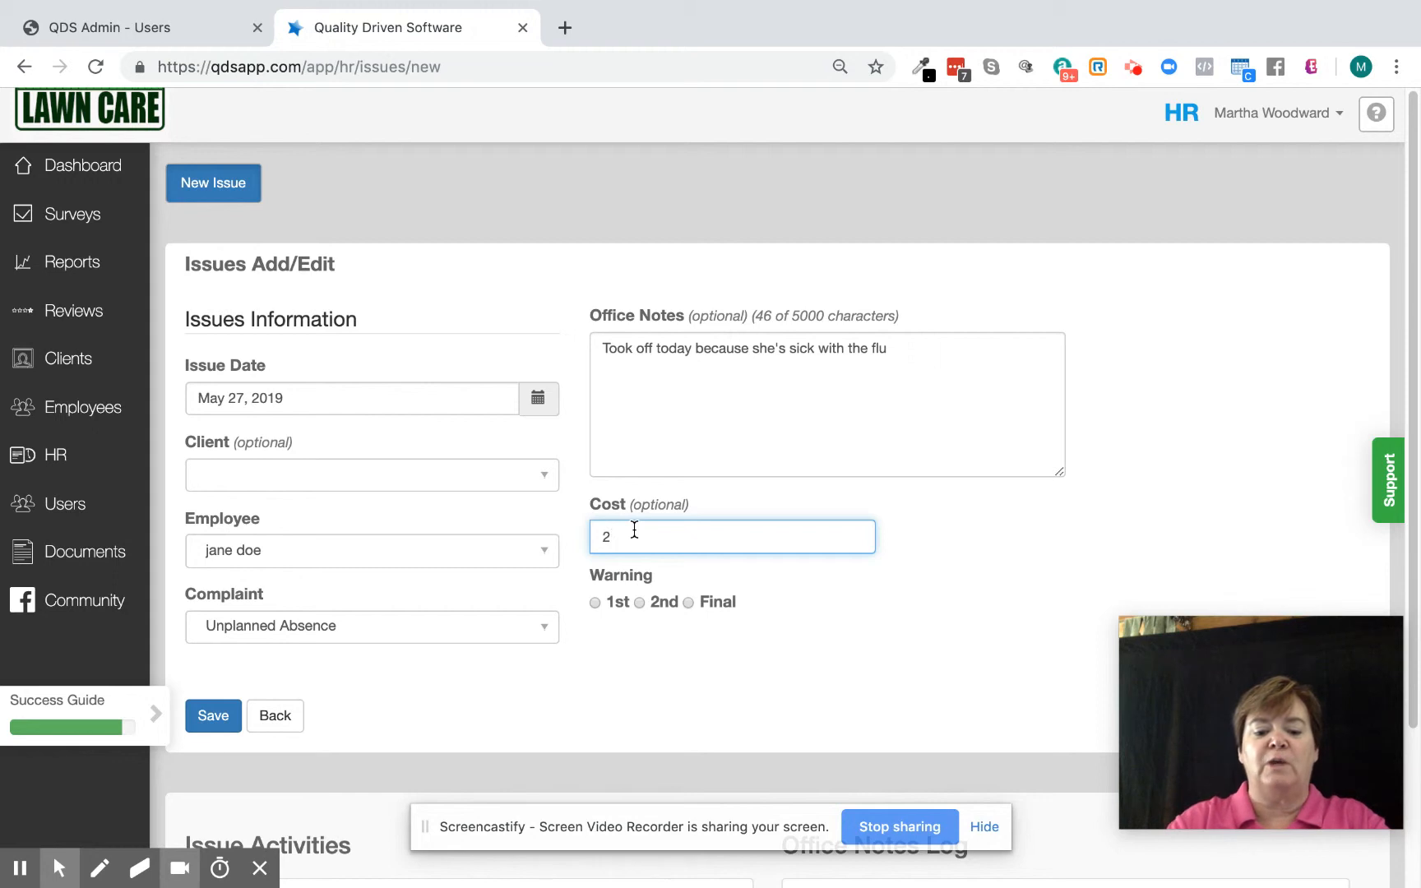
{"action": "type", "text": "80"}
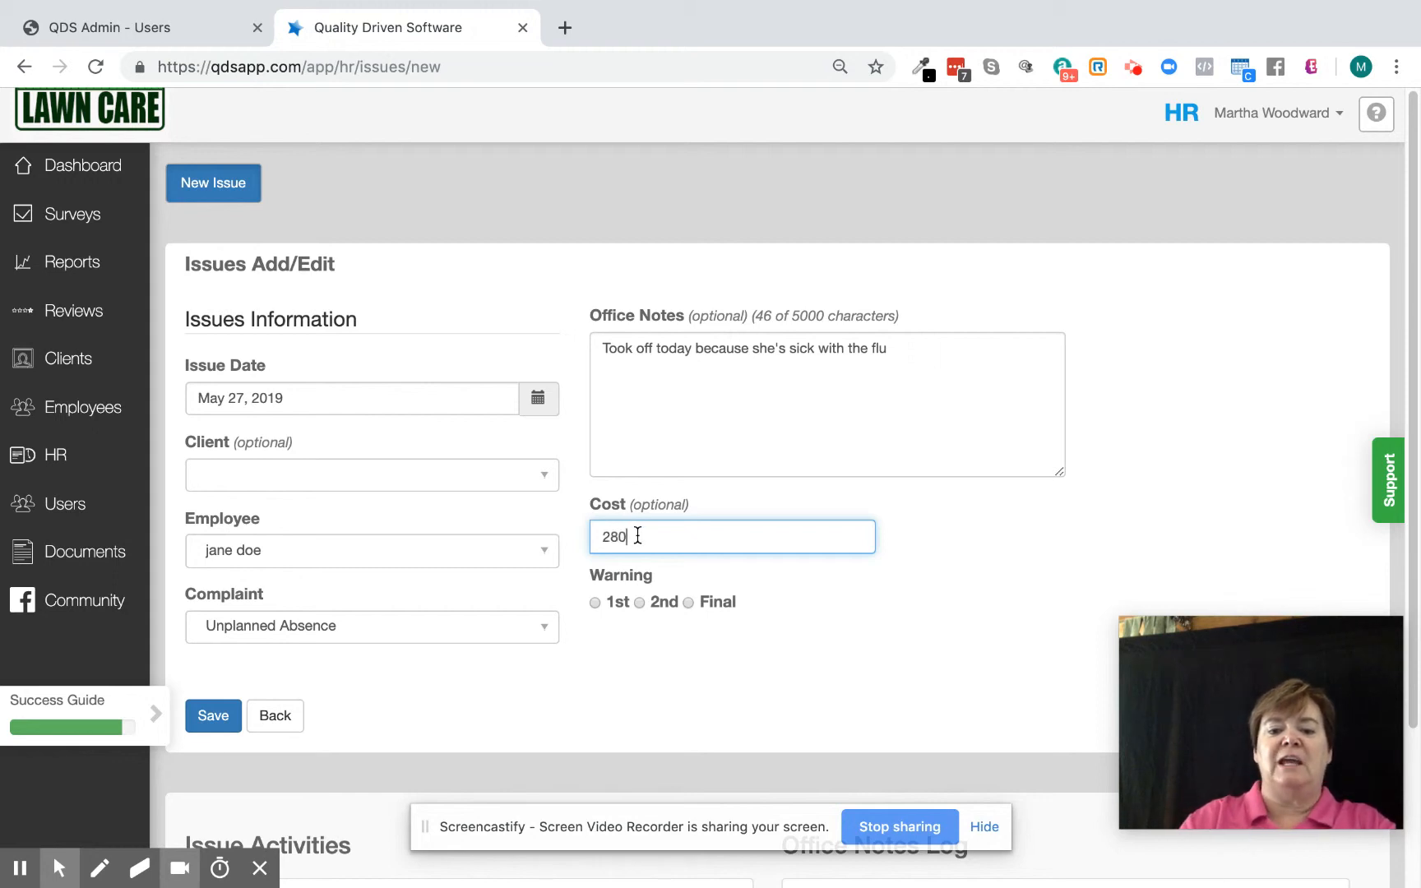
{"action": "left_click", "coordinate": [639, 601]}
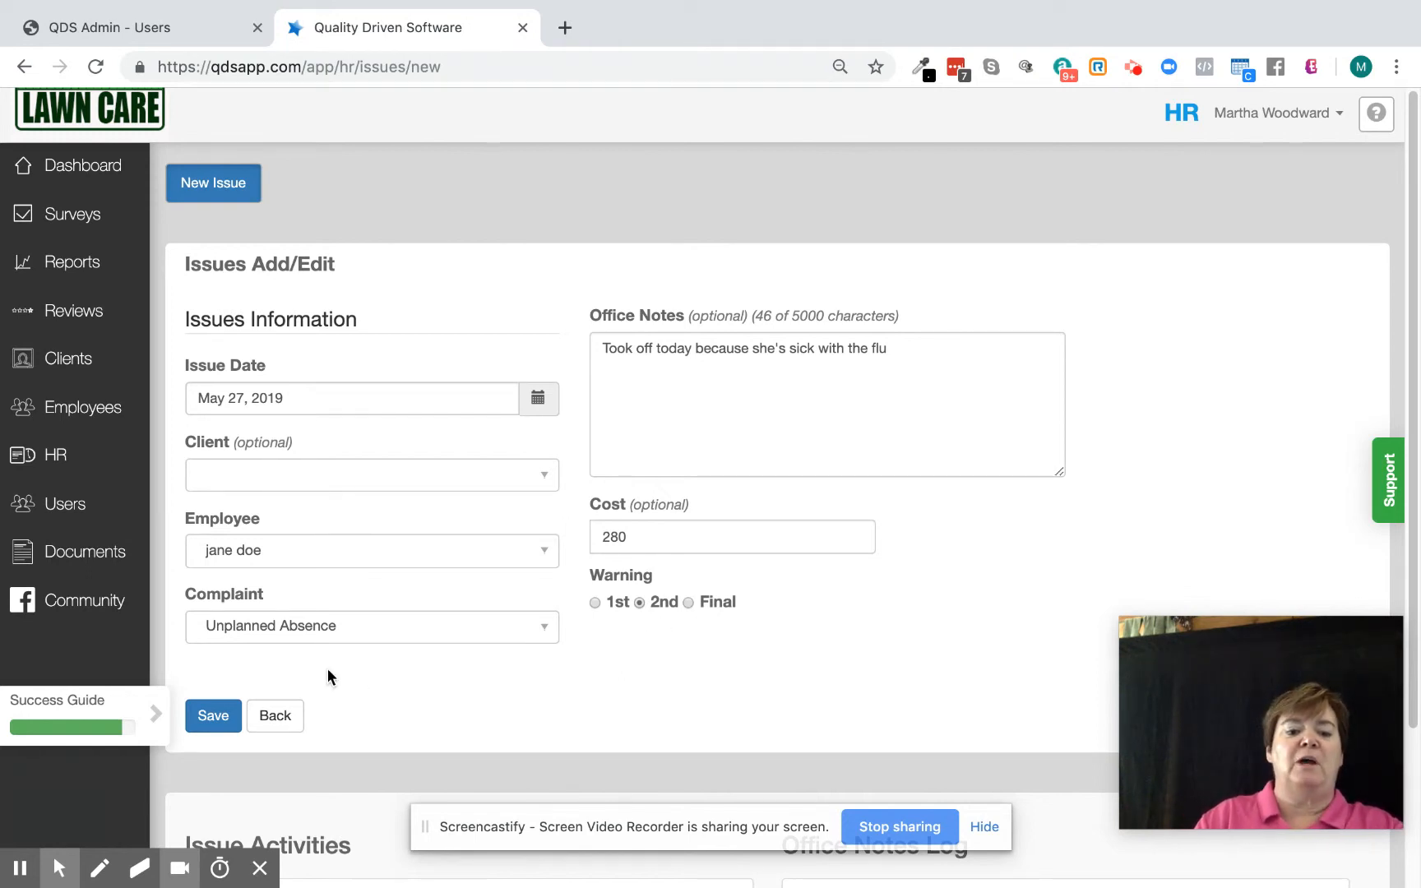
{"action": "left_click", "coordinate": [213, 716]}
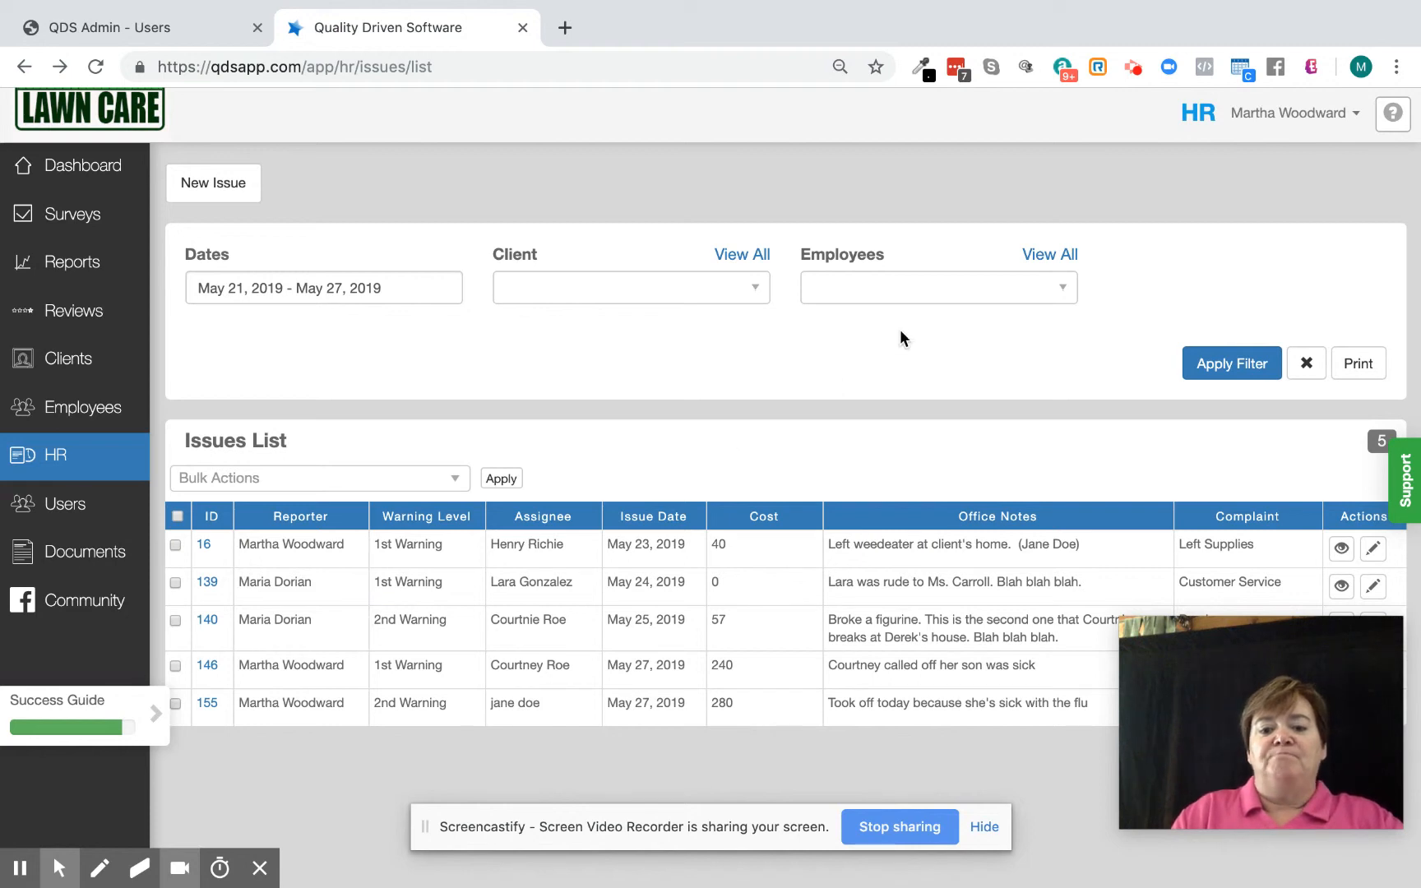
Filter the issues list to that same employee with a YTD date range.
{"action": "left_click", "coordinate": [902, 296]}
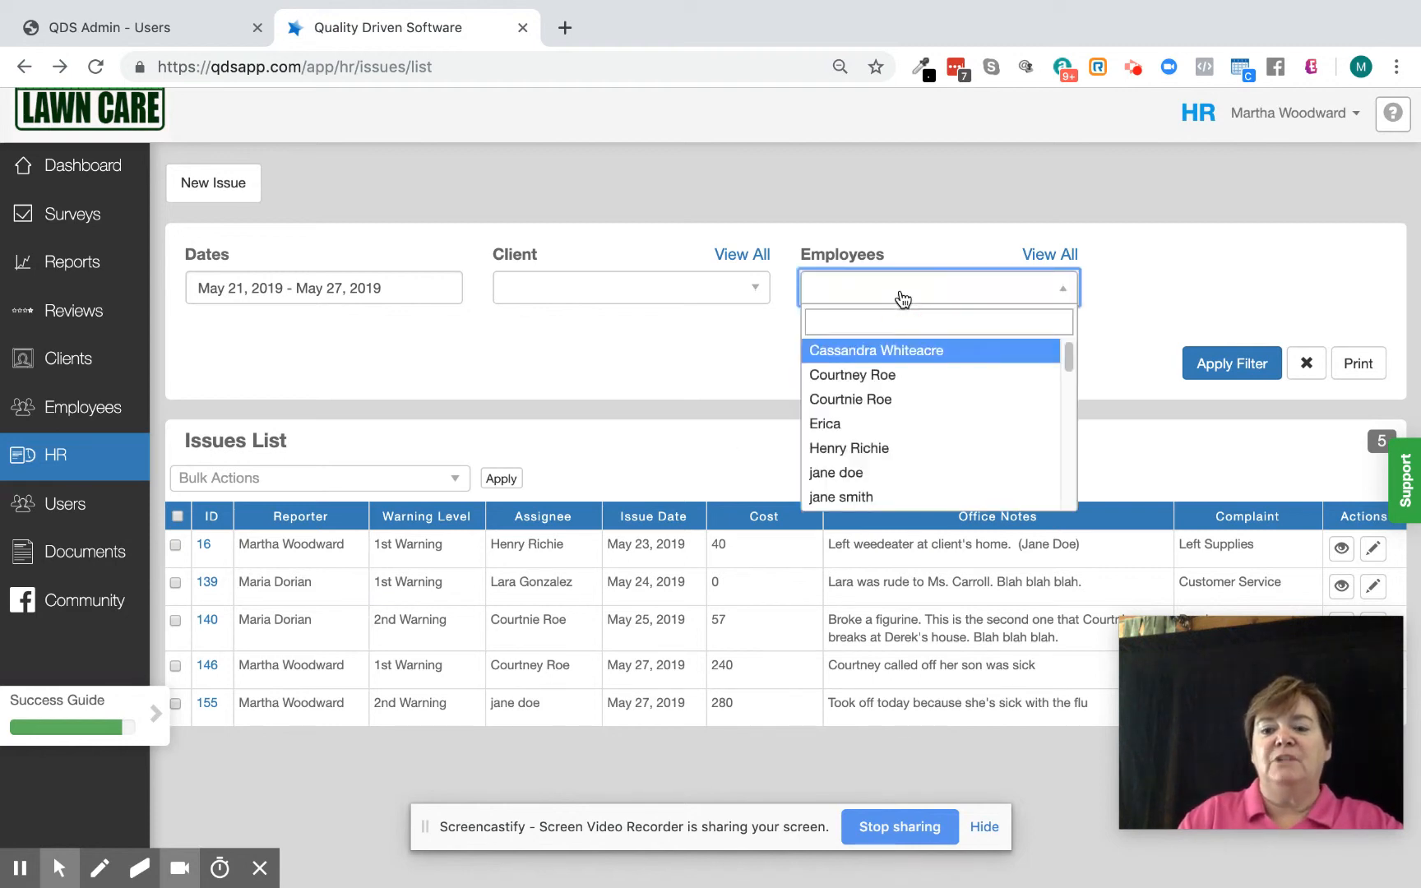
{"action": "left_click", "coordinate": [896, 472]}
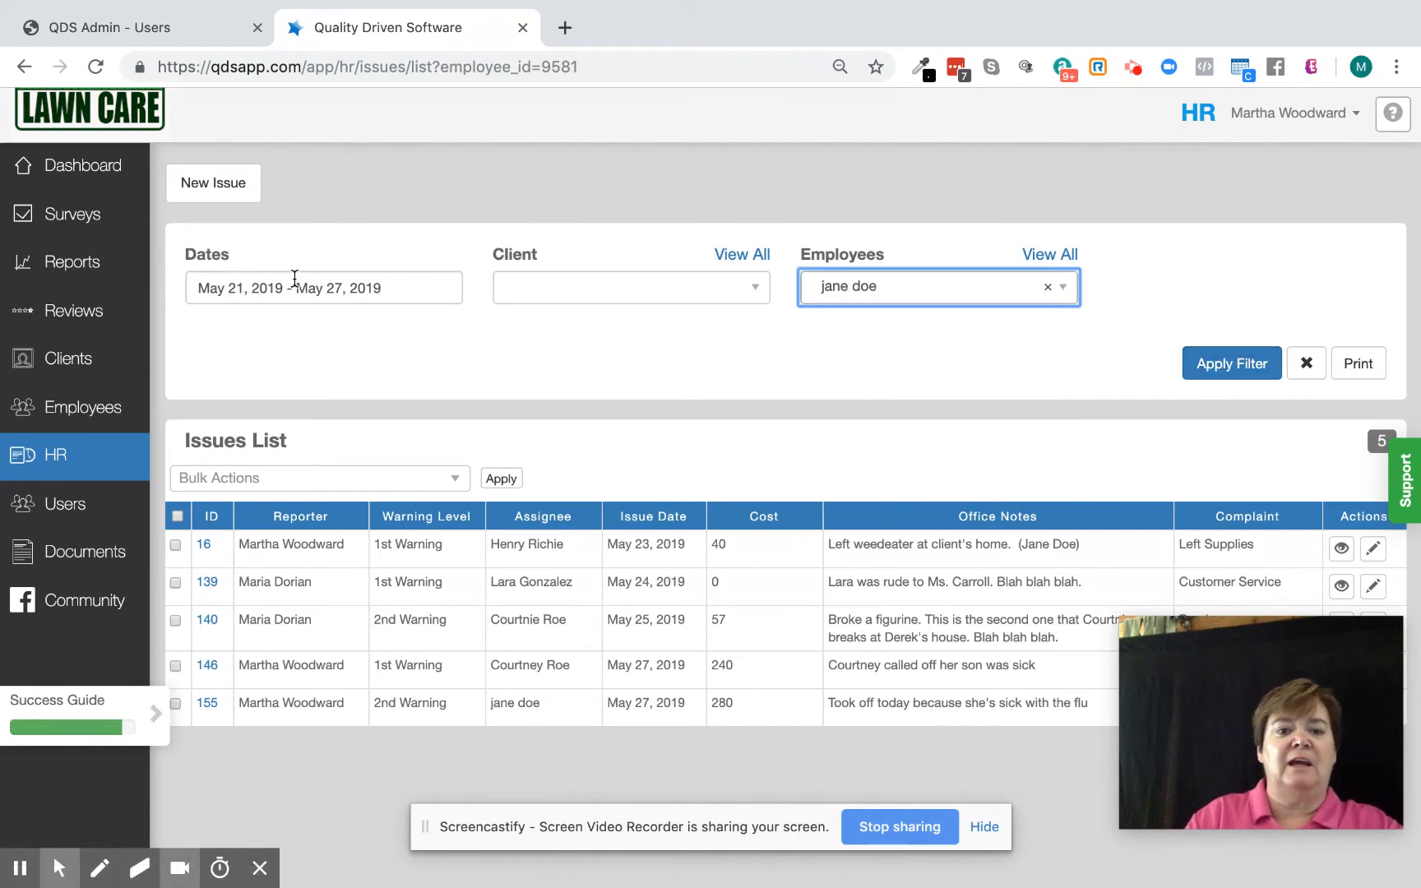
{"action": "left_click", "coordinate": [398, 291]}
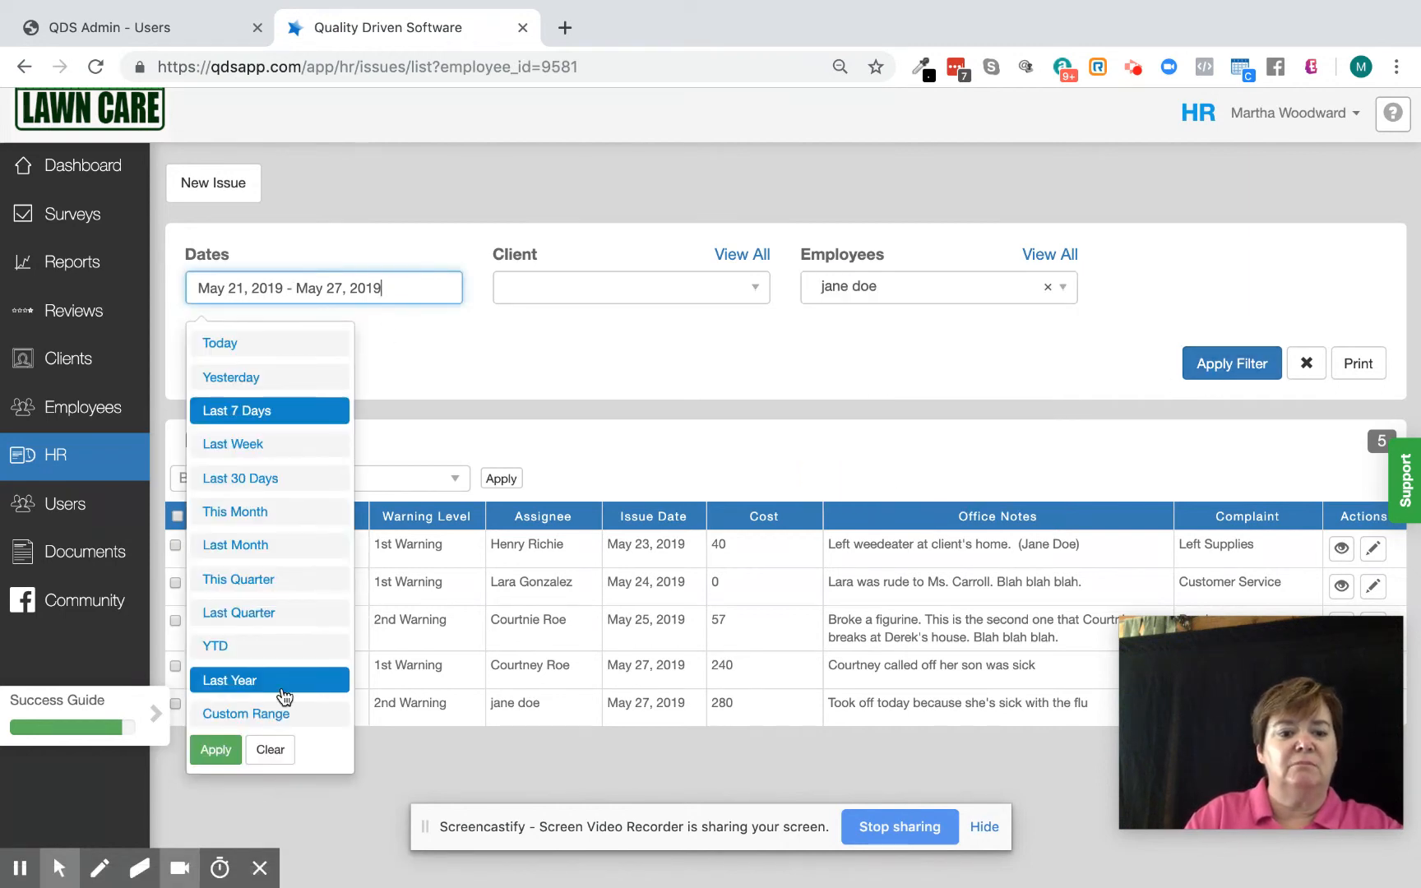
{"action": "left_click", "coordinate": [278, 656]}
{"action": "left_click", "coordinate": [1202, 367]}
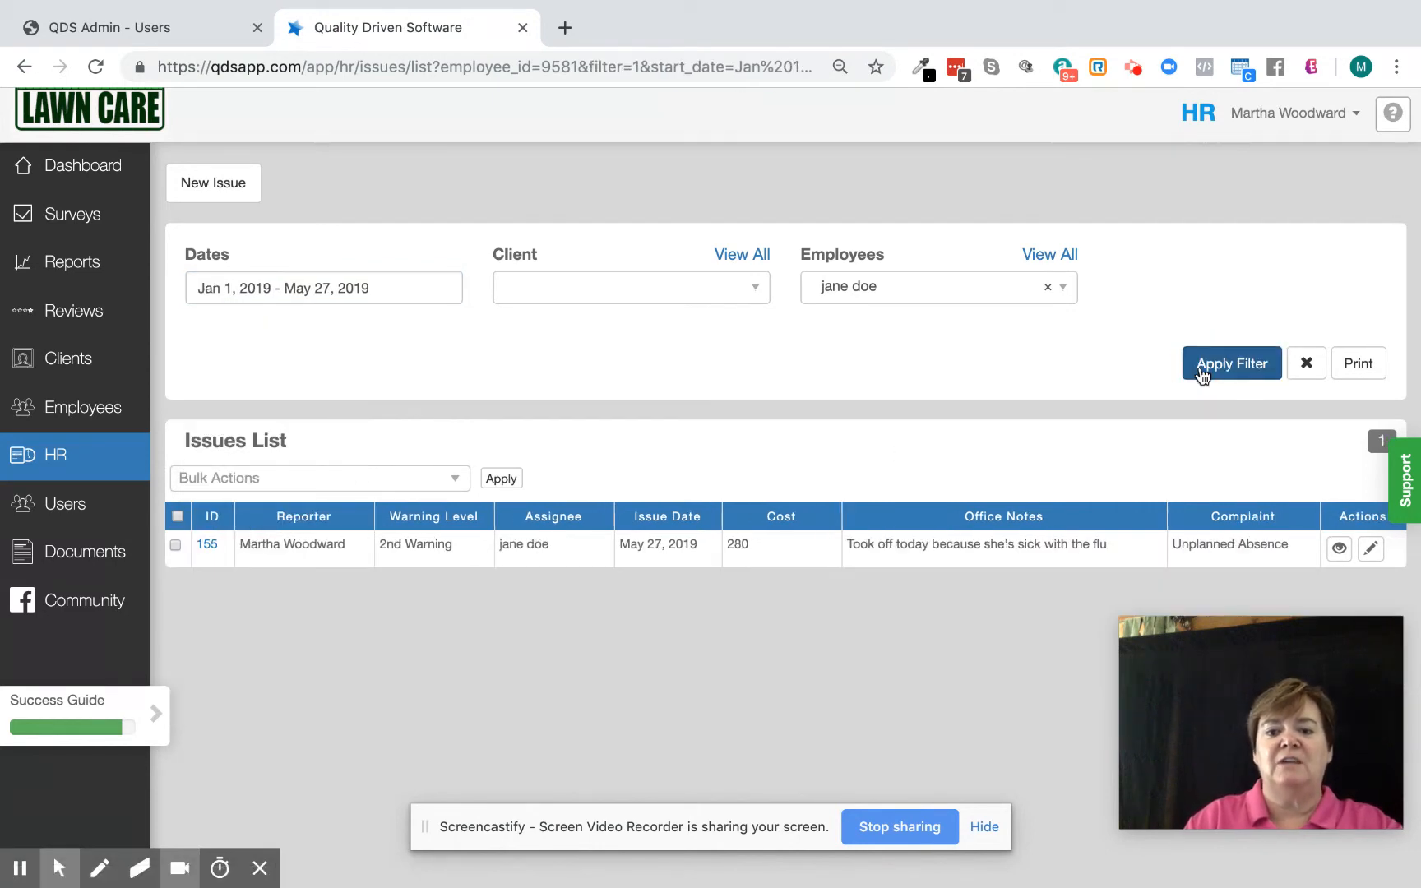